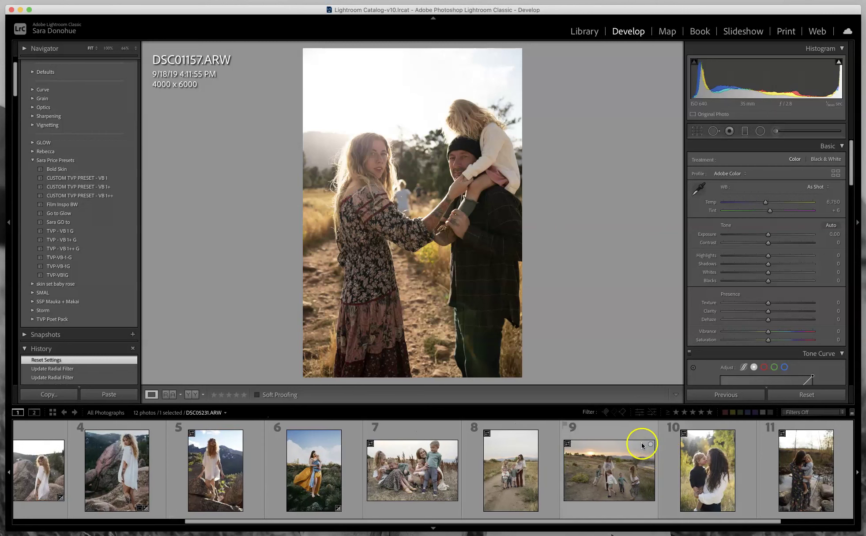
- Open the sunset family photo DSC05231.ARW and apply the Go to Glow preset to it
click(619, 476)
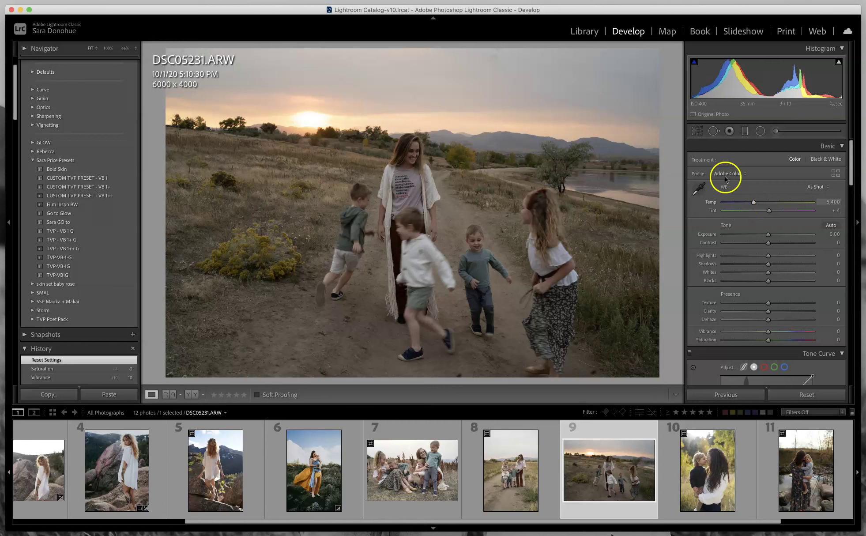
click(83, 215)
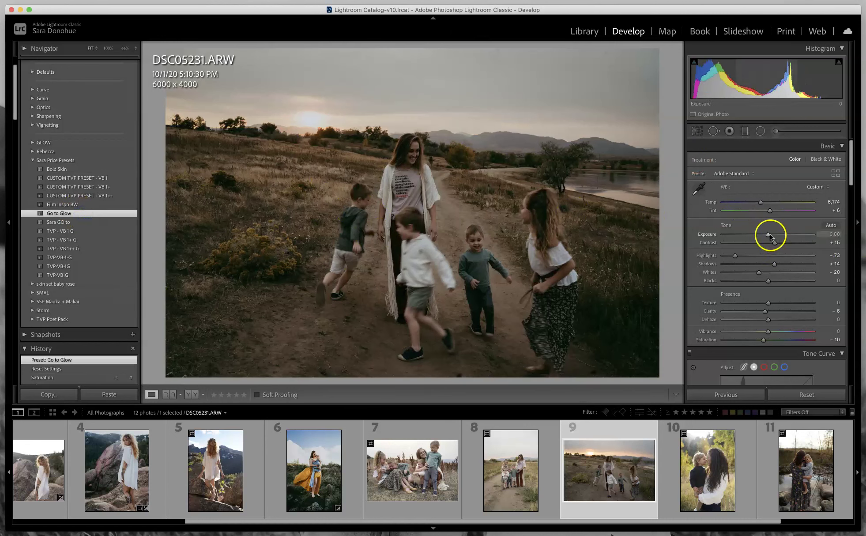
- Adjust the photo's basic settings to Exposure +0.60, Temp 5,827, Vibrance +9 and Saturation +3
drag(771, 235, 773, 234)
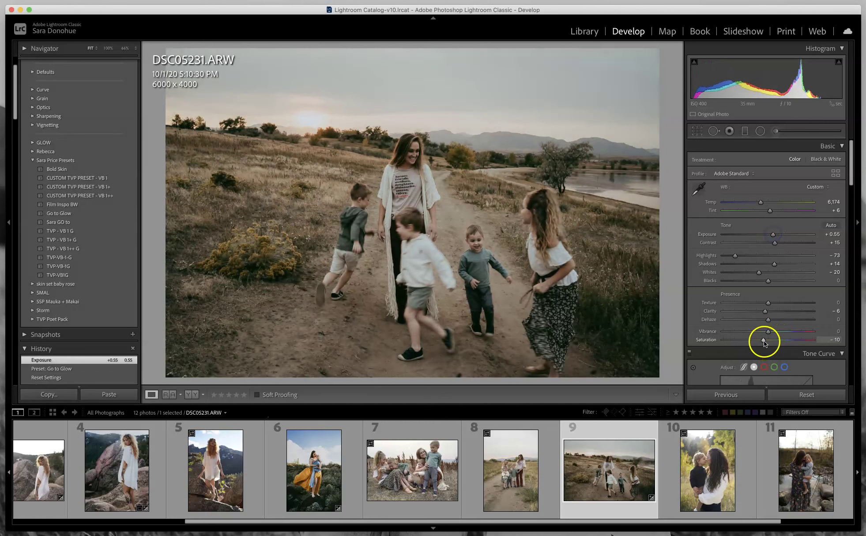
drag(766, 341, 767, 340)
mouse_move(768, 331)
mouse_down()
mouse_move(768, 340)
mouse_move(773, 333)
mouse_up()
drag(769, 340, 770, 342)
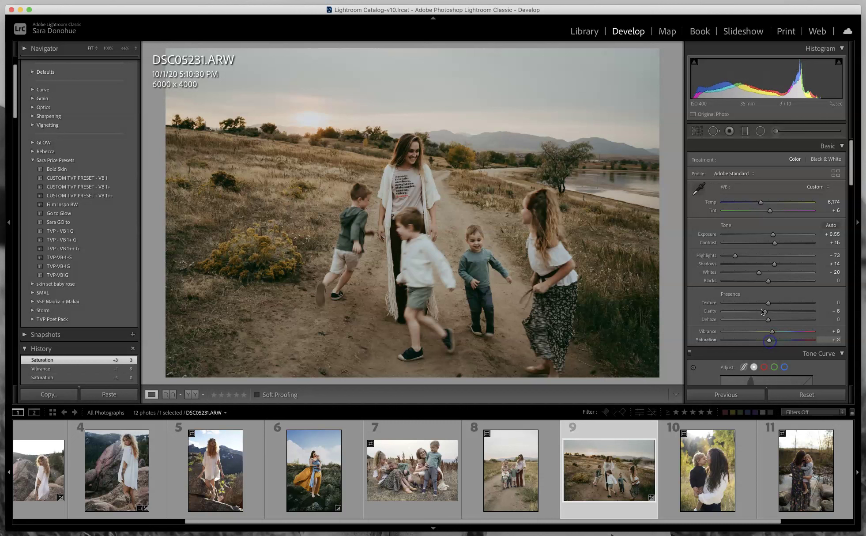
drag(765, 205, 760, 203)
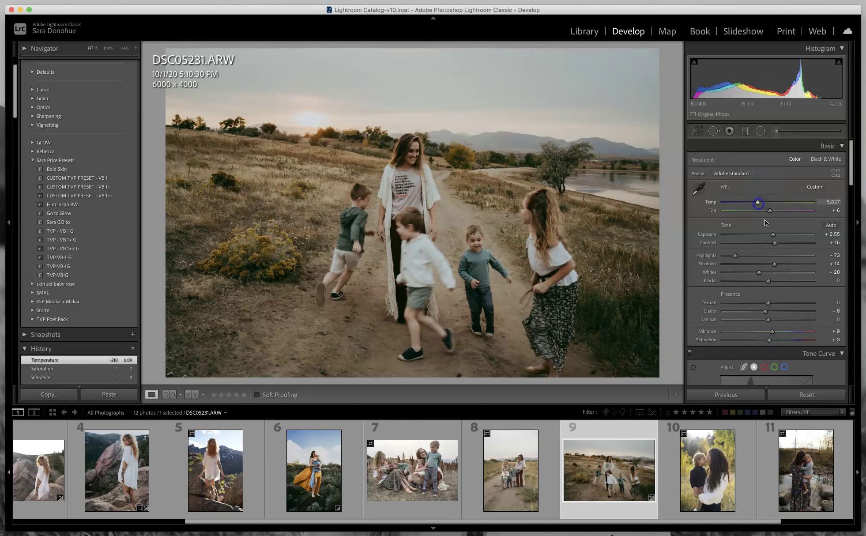
drag(771, 238, 775, 235)
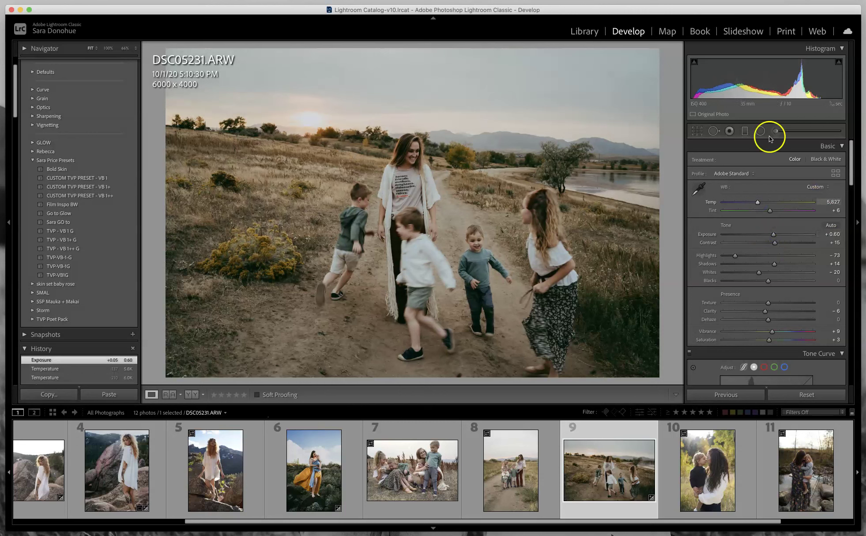
- Add a graduated filter from the photo's upper edge down past the horizon and reset its Temp, Exposure, Highlights, Clarity and Dehaze to 0
click(745, 132)
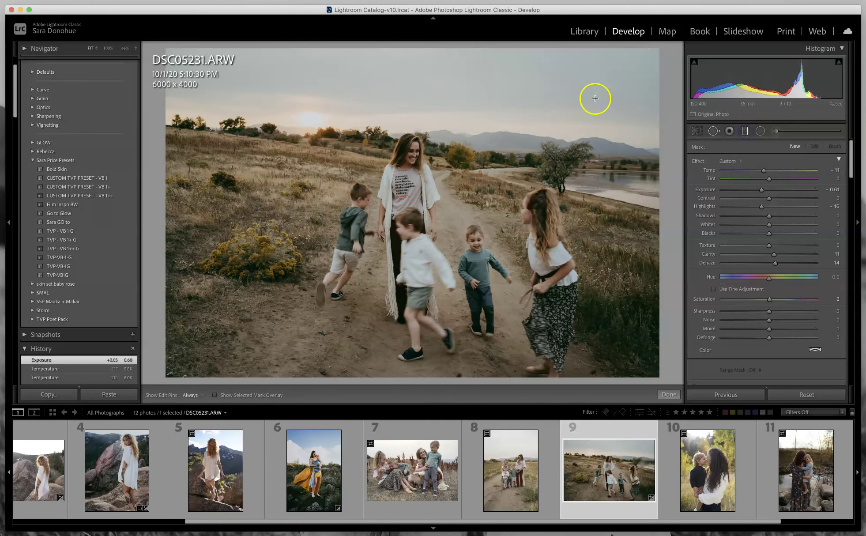
drag(315, 50, 314, 178)
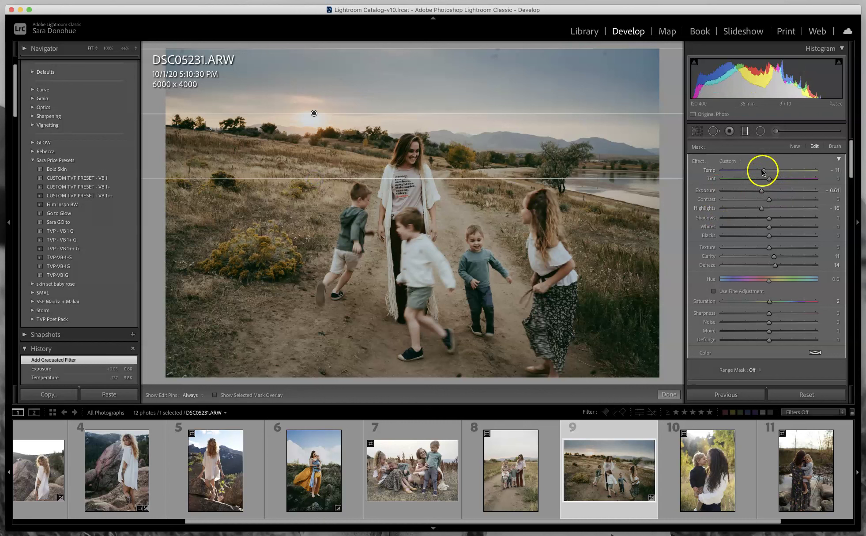
double_click(764, 171)
double_click(761, 190)
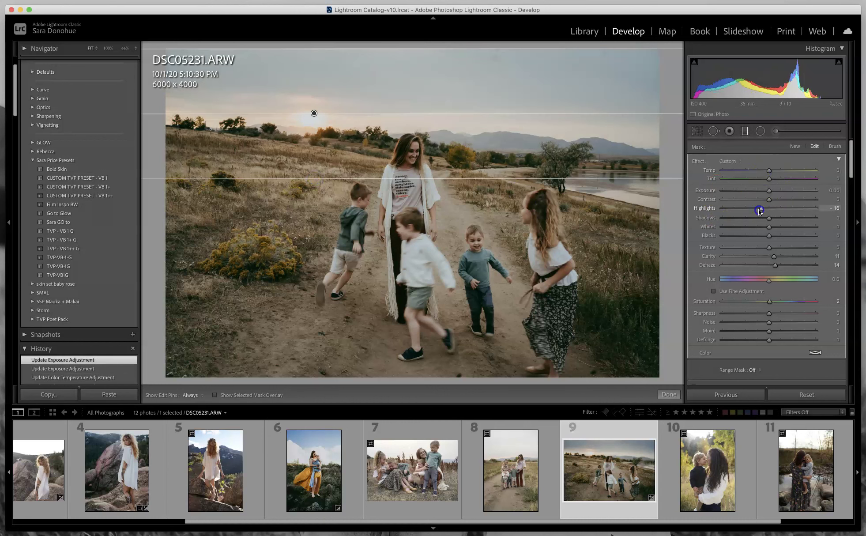
double_click(760, 208)
double_click(774, 258)
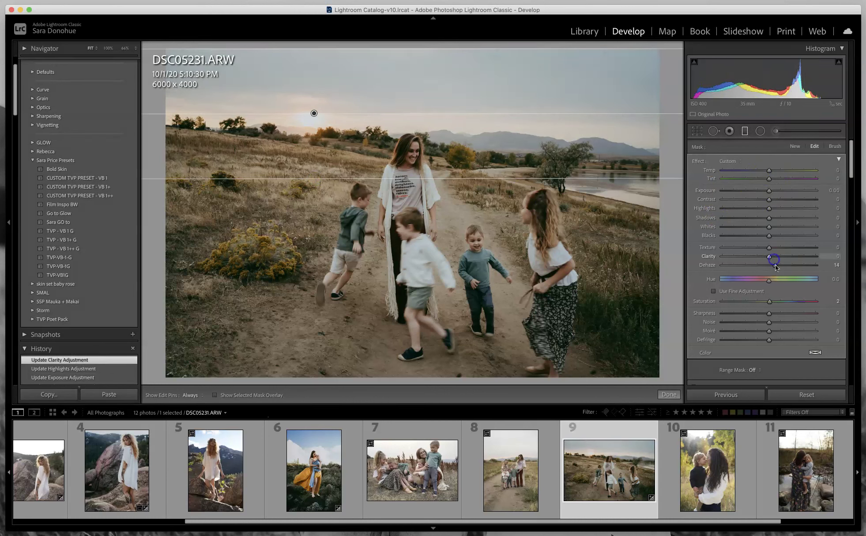
double_click(776, 265)
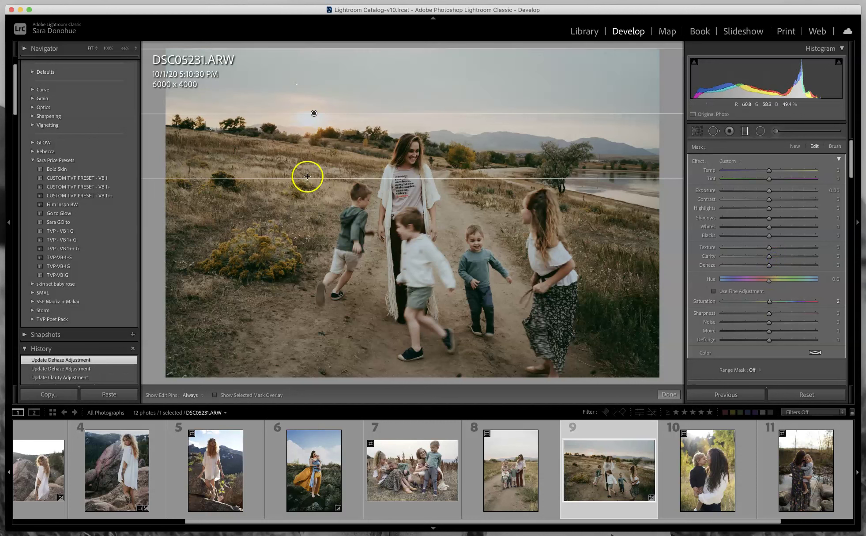
drag(310, 180, 309, 178)
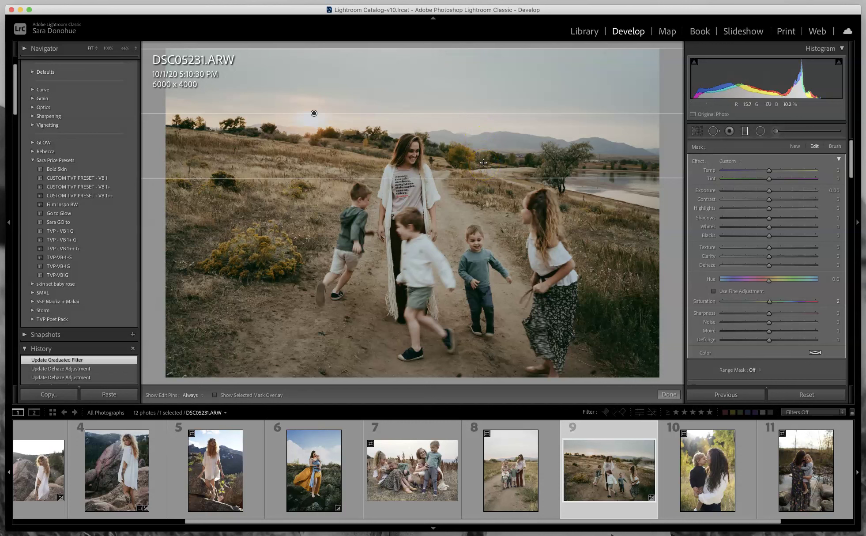
- Check the graduated filter's mask coverage and set its Exposure to −1.12, Highlights to −22, Clarity to 8 and Dehaze to 15
click(216, 396)
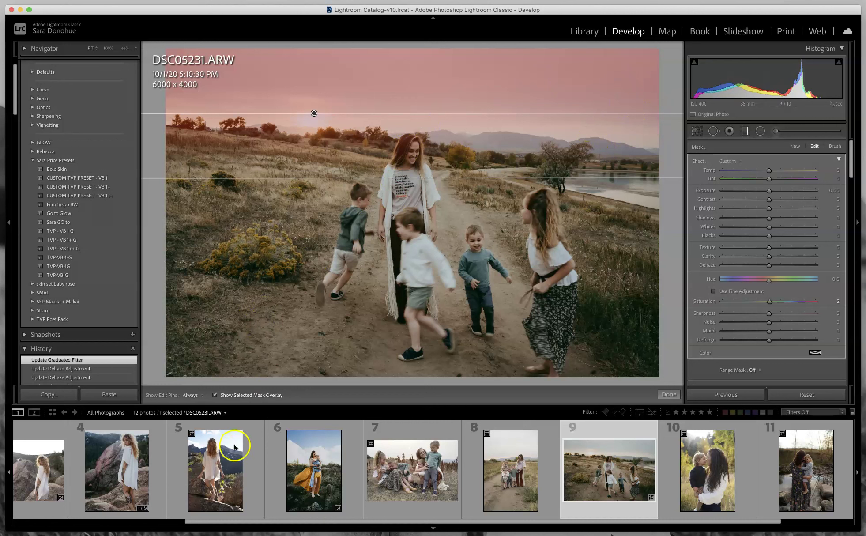
click(216, 395)
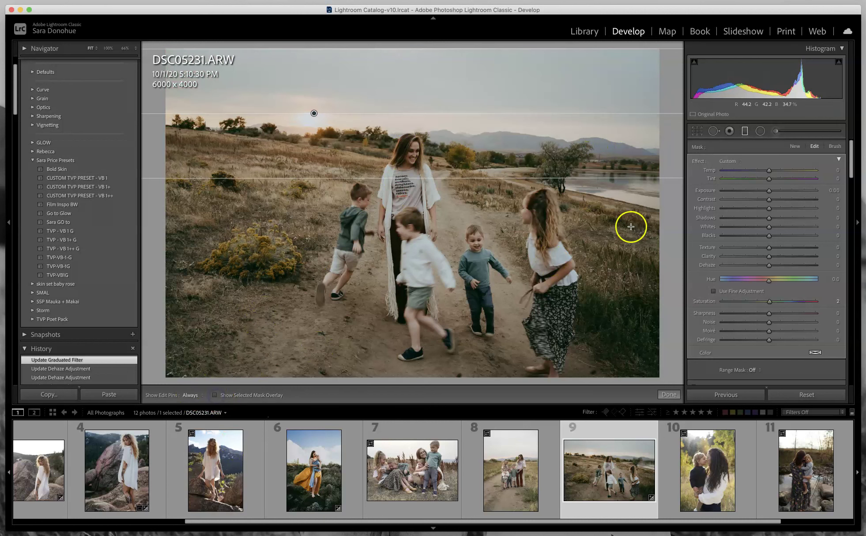
drag(776, 194, 758, 211)
drag(771, 266, 773, 258)
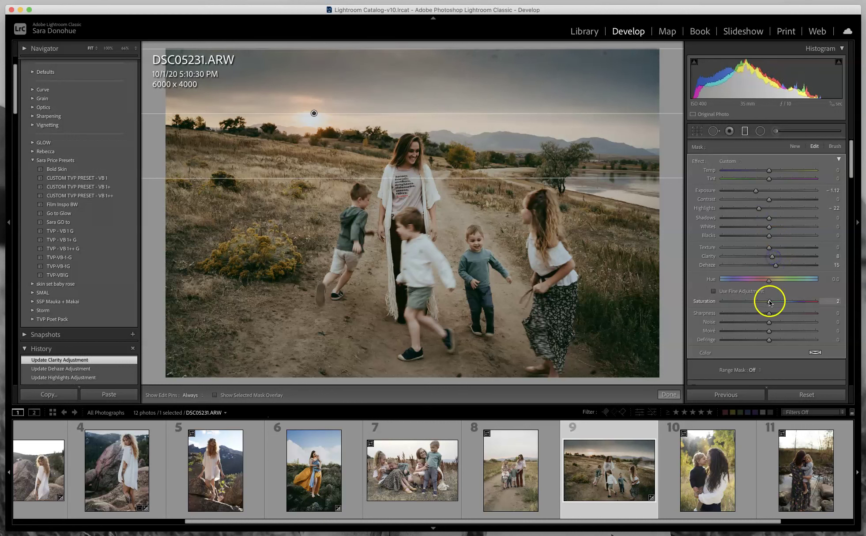
- Color the sky in the graduated filter with Saturation 27, Temp −15 and Tint 20
drag(794, 302, 782, 302)
drag(769, 170, 765, 173)
click(765, 173)
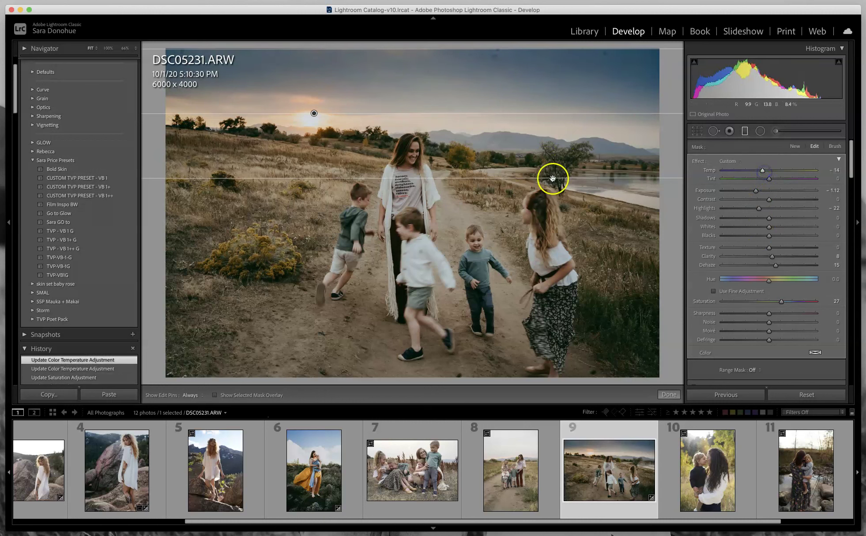
click(761, 171)
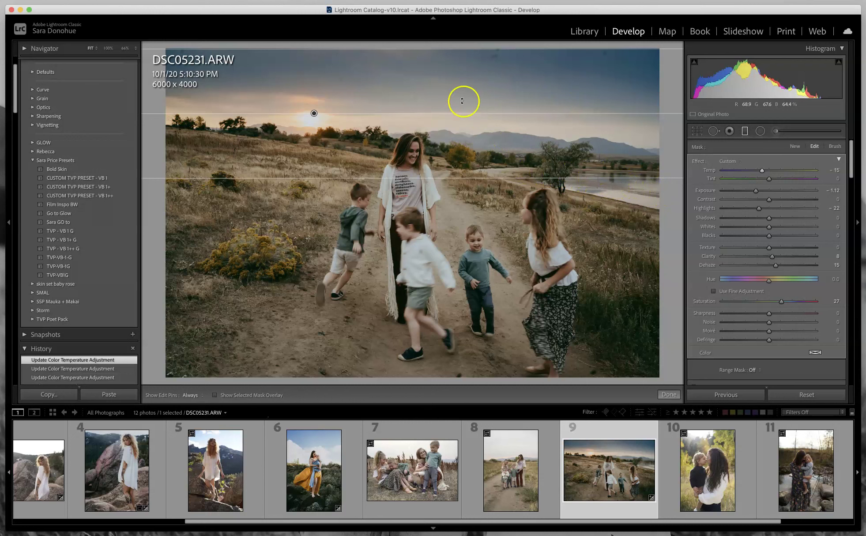
drag(531, 179, 533, 180)
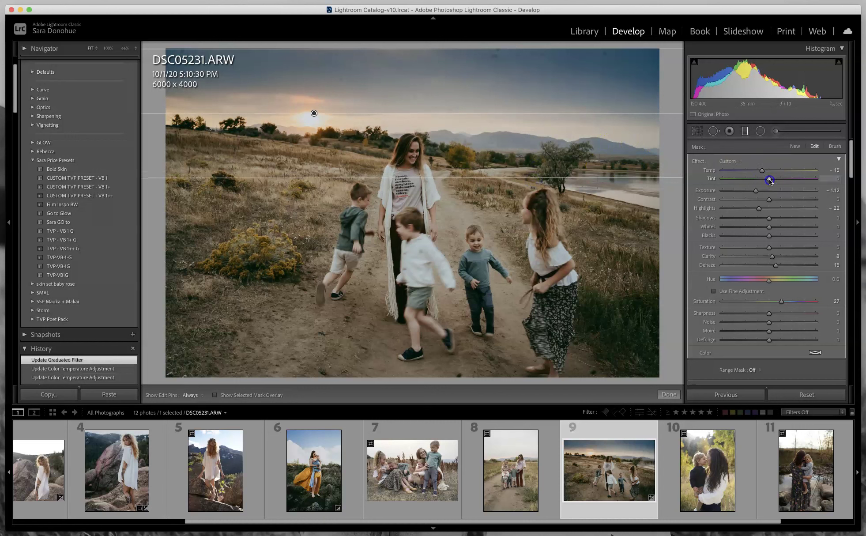
drag(771, 179, 779, 179)
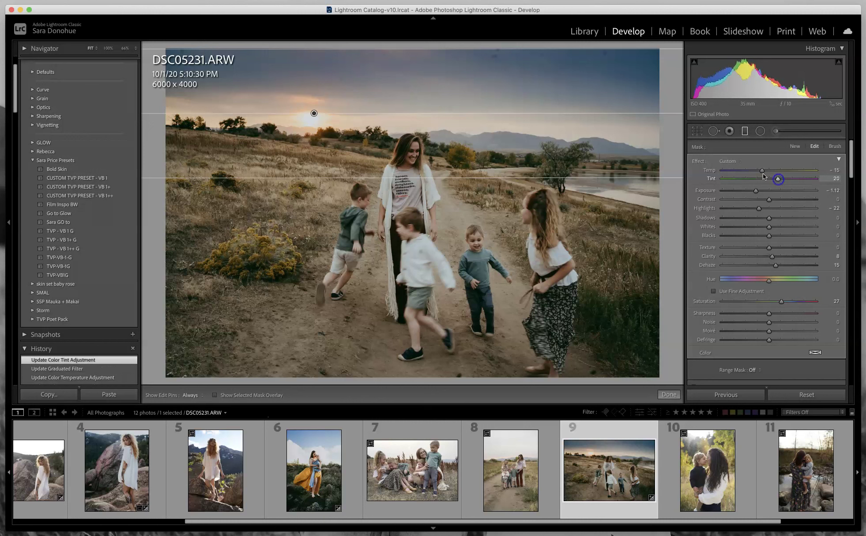
click(761, 171)
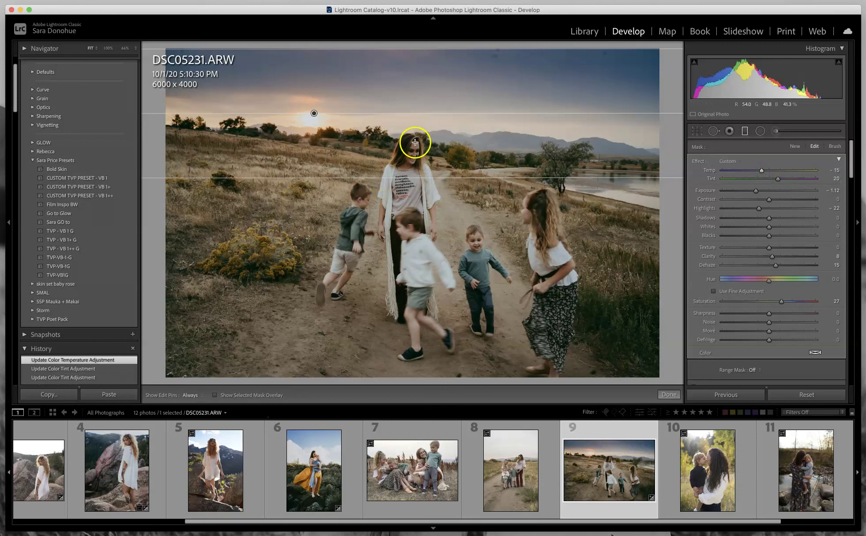
- Limit the graduated filter with a Color range mask sampled from an area of sky reaching down to the sun, and finish editing the filter
click(261, 395)
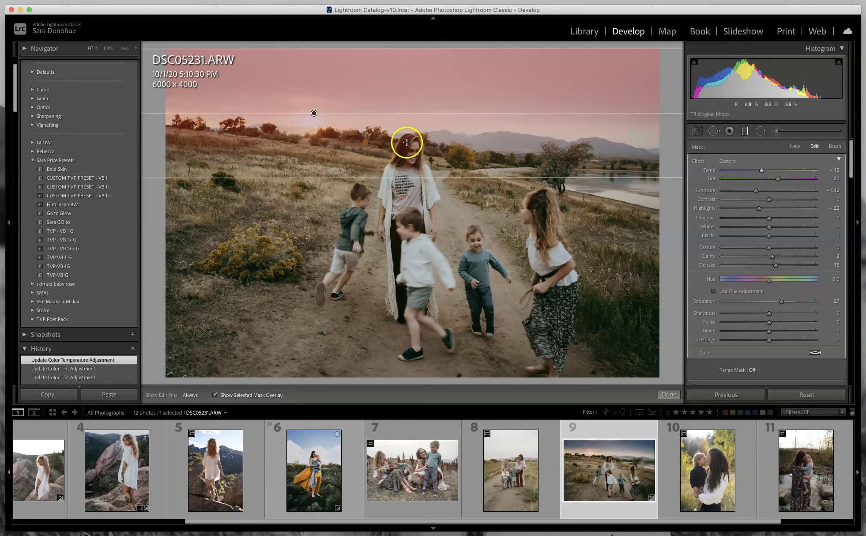
click(246, 397)
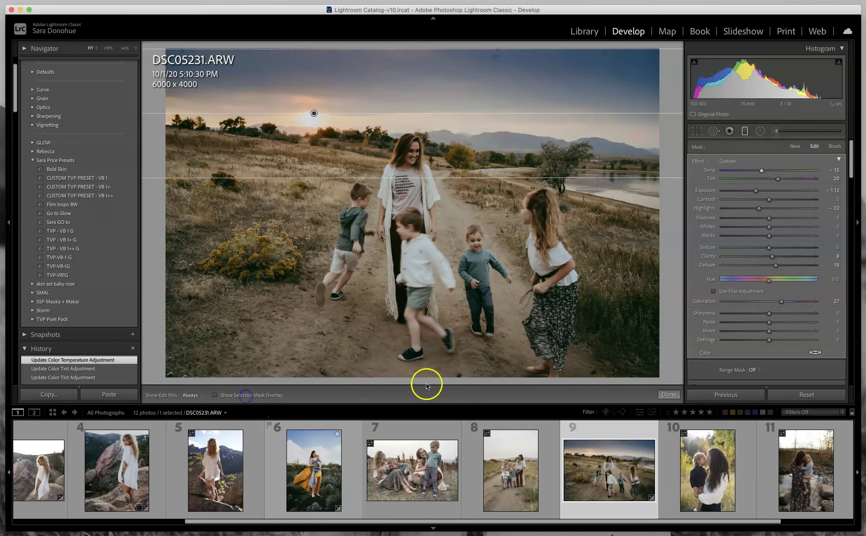
scroll(790, 351, down, 1)
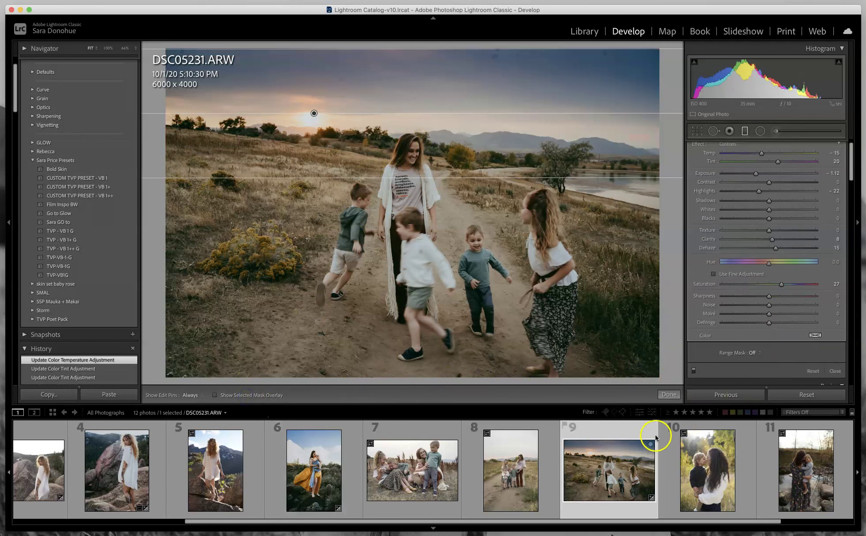
click(758, 355)
click(779, 360)
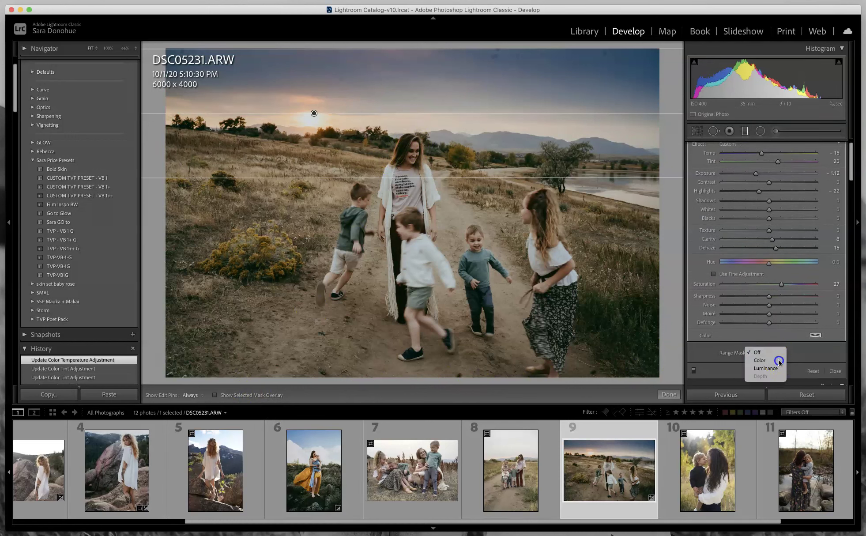
click(711, 358)
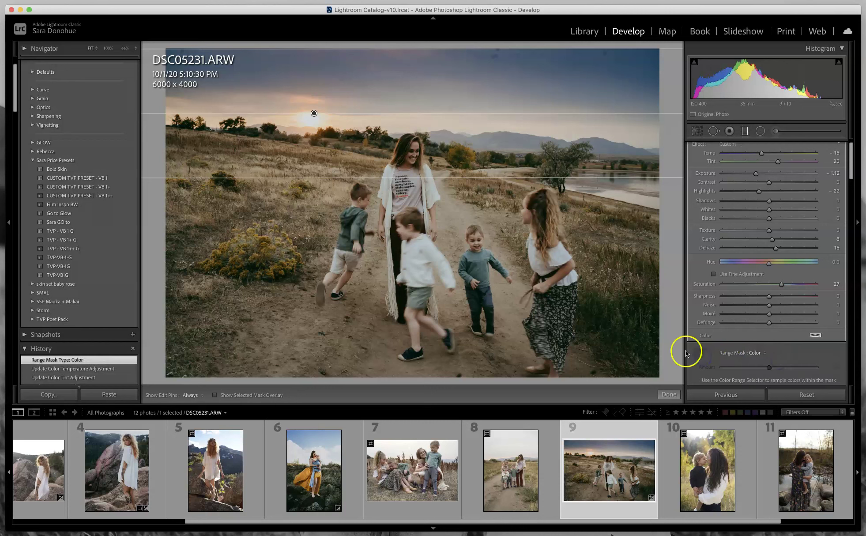
click(318, 71)
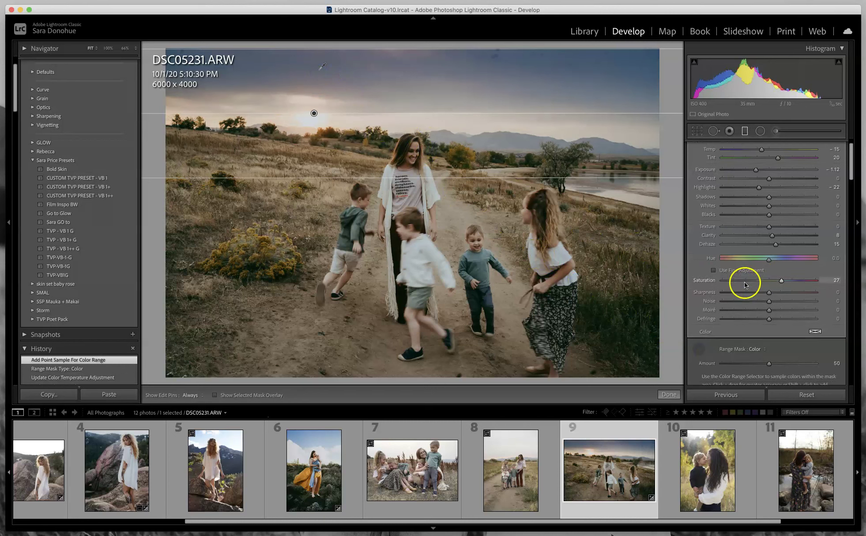
scroll(745, 285, down, 1)
drag(285, 52, 308, 125)
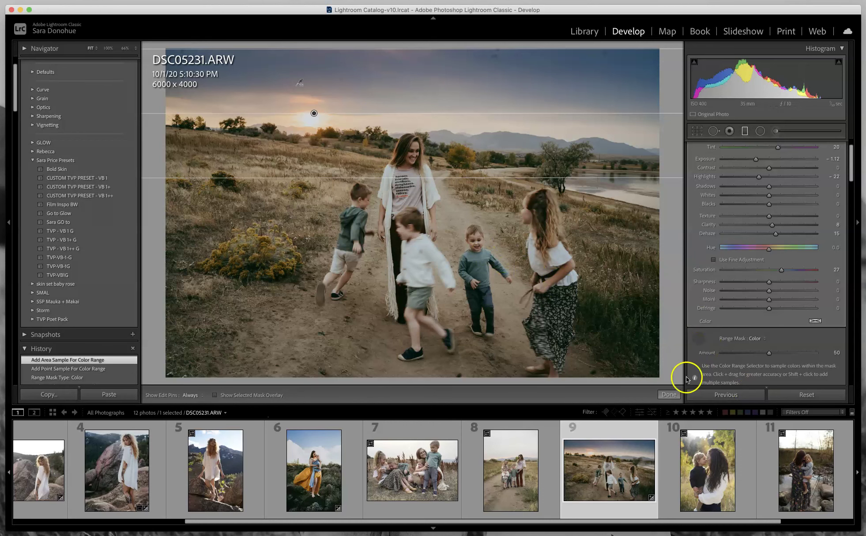
click(675, 394)
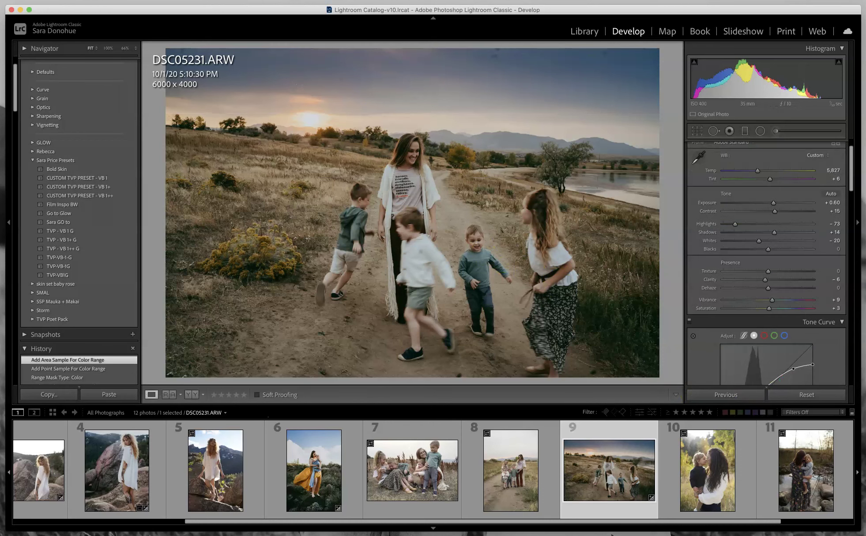
- Draw a wide elliptical radial filter around the sun and reset its Temp, Exposure, Highlights, Clarity and Dehaze to 0
click(762, 134)
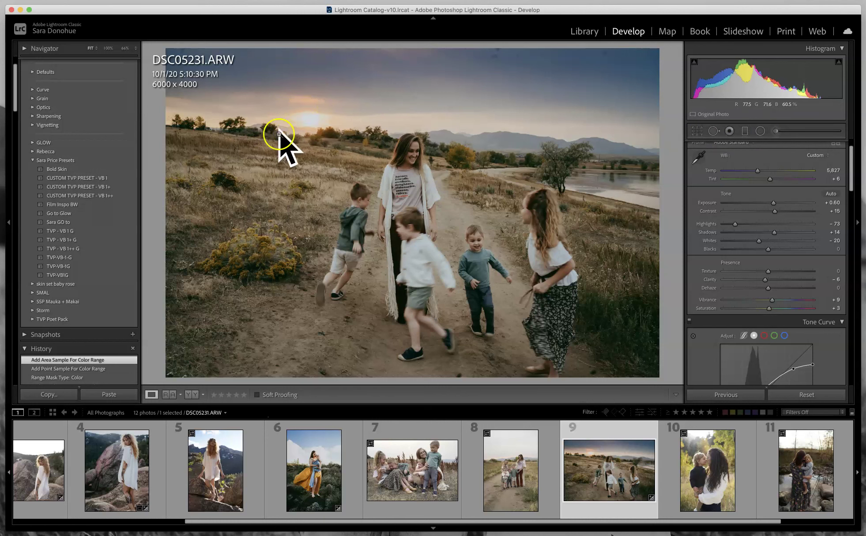
click(761, 132)
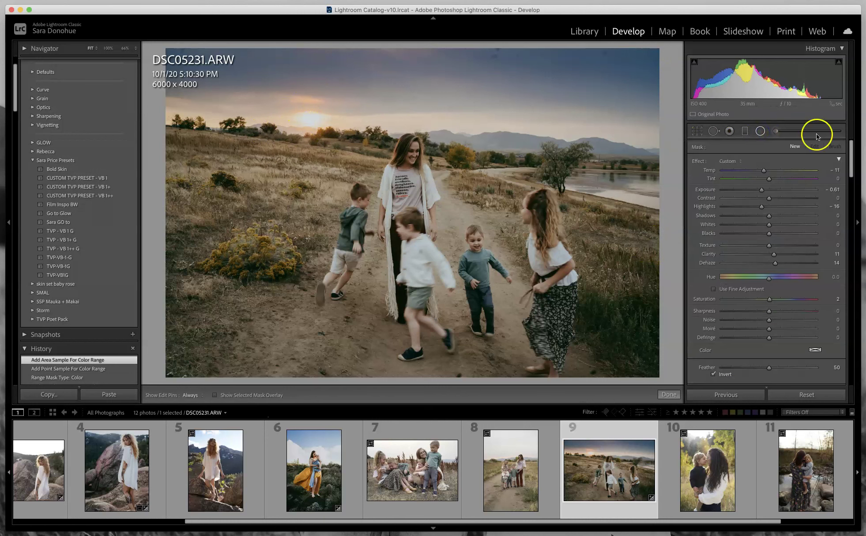
drag(283, 113, 391, 157)
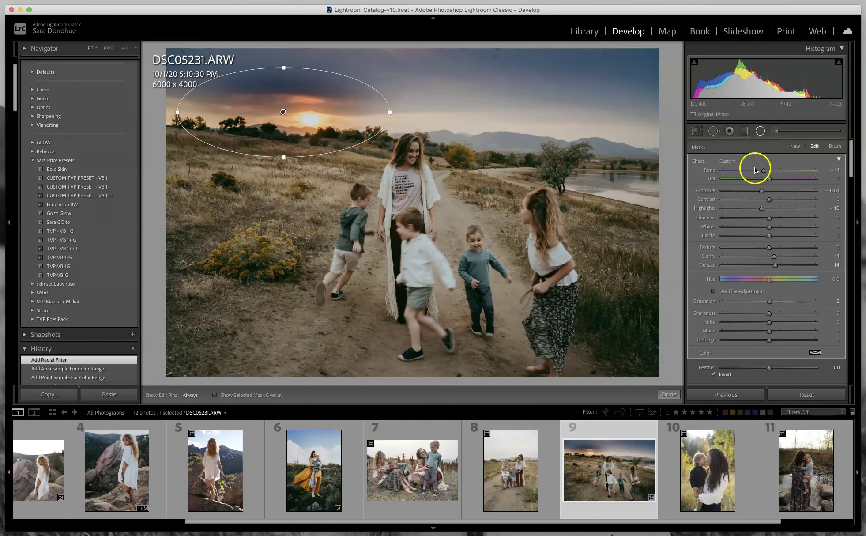
double_click(763, 171)
double_click(762, 190)
double_click(761, 208)
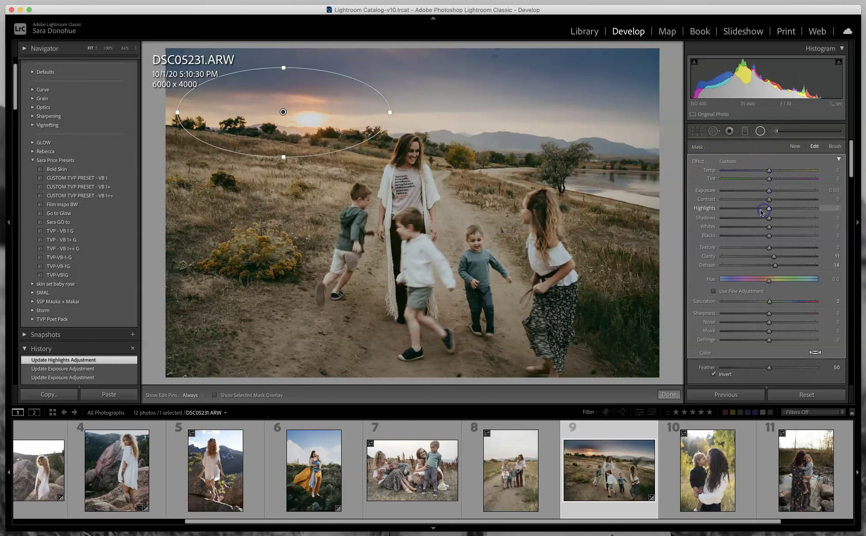
double_click(776, 266)
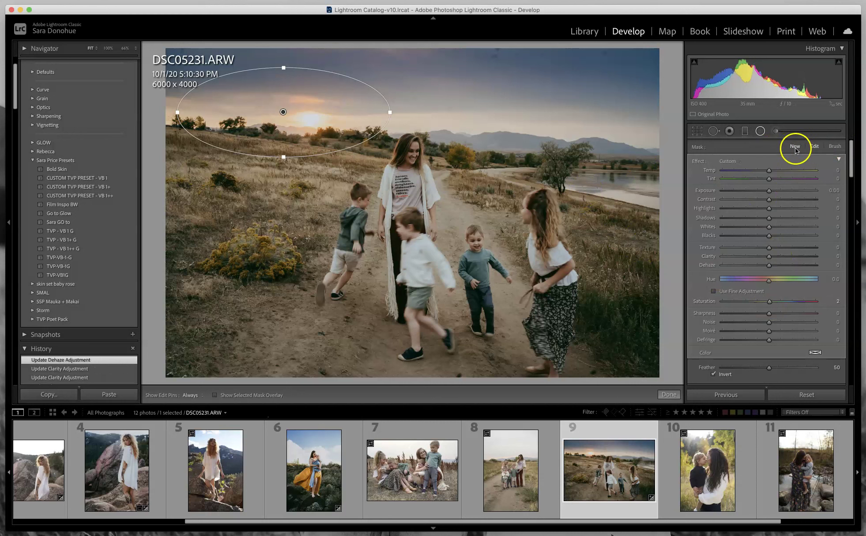
- Warm the radial filter to Temp 28, and shrink and recenter its ellipse over the sun
drag(325, 123, 333, 124)
drag(771, 172, 793, 174)
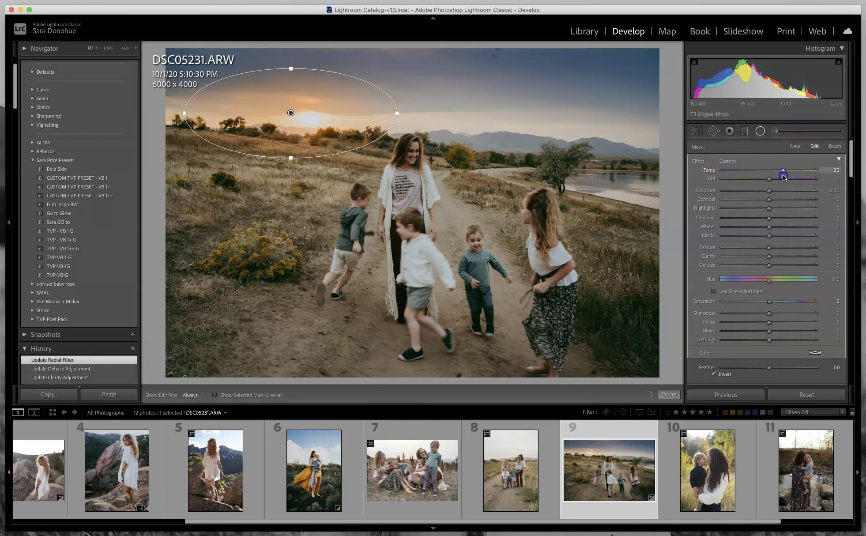
drag(291, 68, 295, 82)
drag(396, 115, 387, 115)
drag(324, 114, 339, 119)
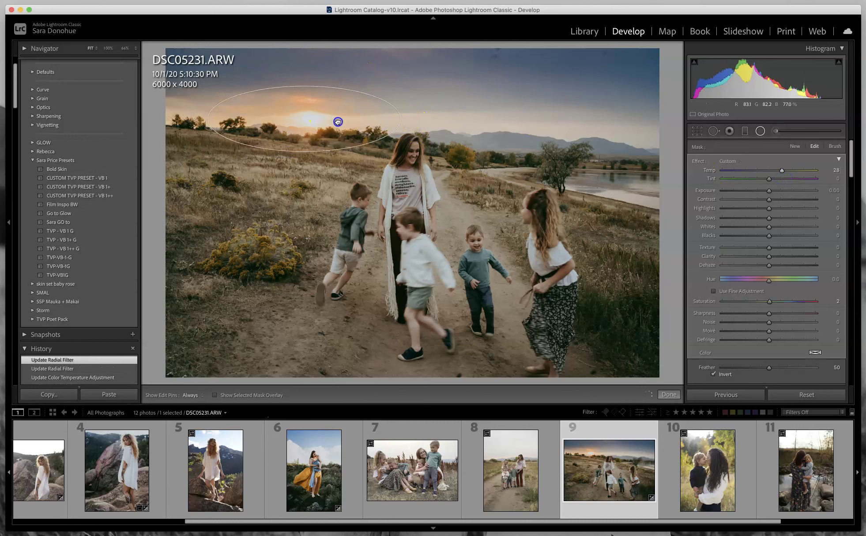
- Shift the radial filter's ellipse slightly across the sun and set its Temp to 24, Saturation to 9 and Highlights to −1
drag(782, 172, 782, 172)
drag(303, 118, 299, 119)
click(770, 302)
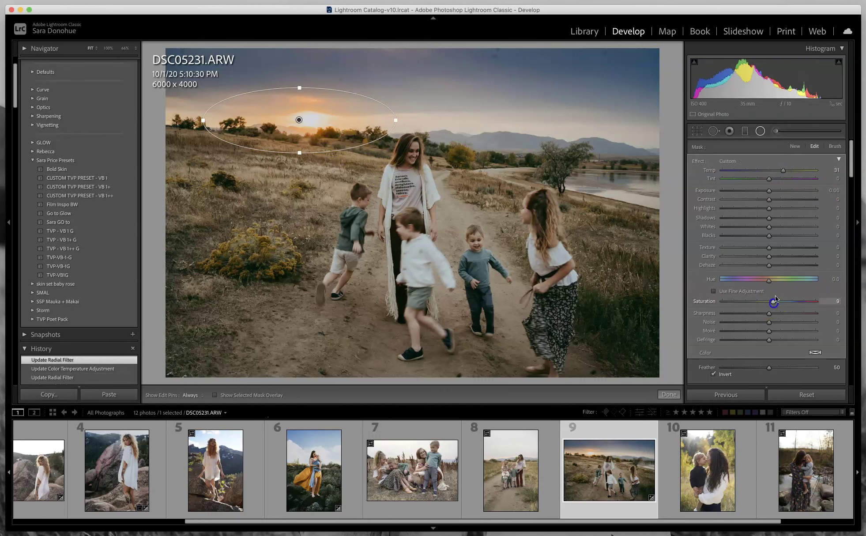
click(770, 209)
click(780, 171)
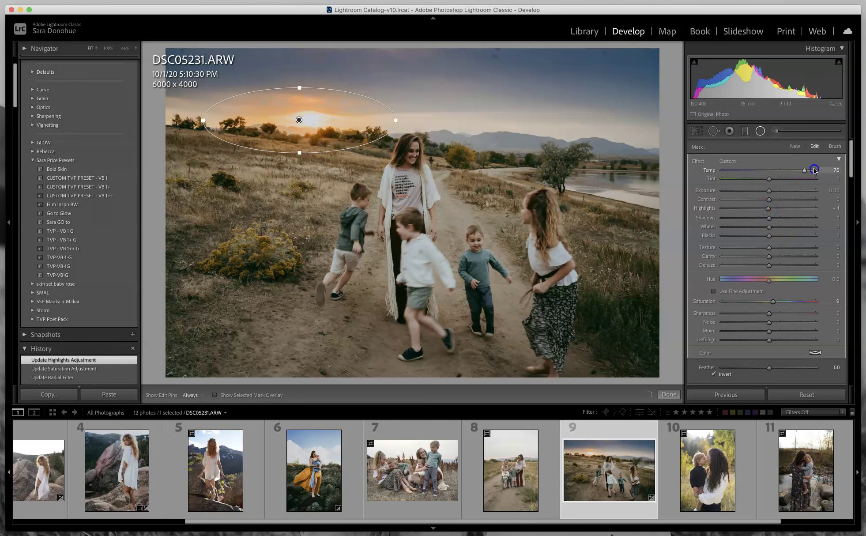
mouse_move(775, 175)
mouse_down()
mouse_move(721, 179)
mouse_move(780, 172)
mouse_up()
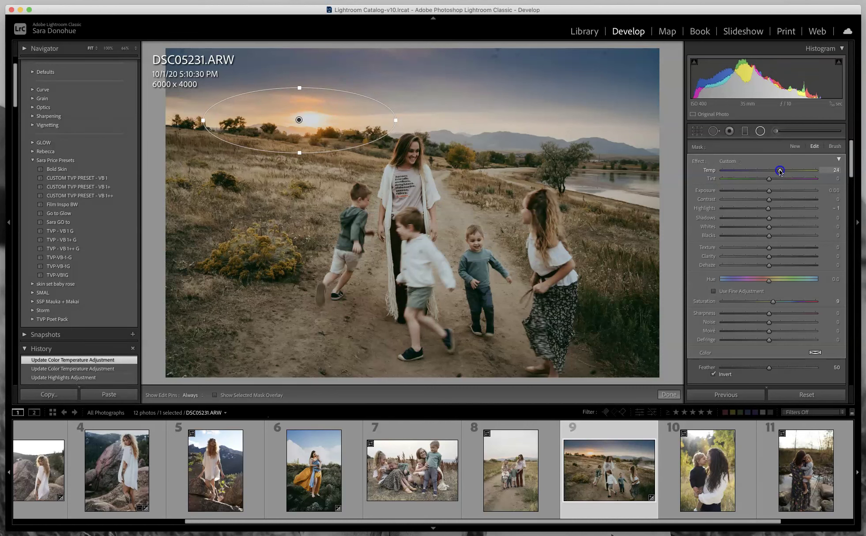
- Lower the radial filter slightly, shrink its ellipse a little in width and height, and finish editing the filter
drag(327, 126, 327, 127)
click(397, 124)
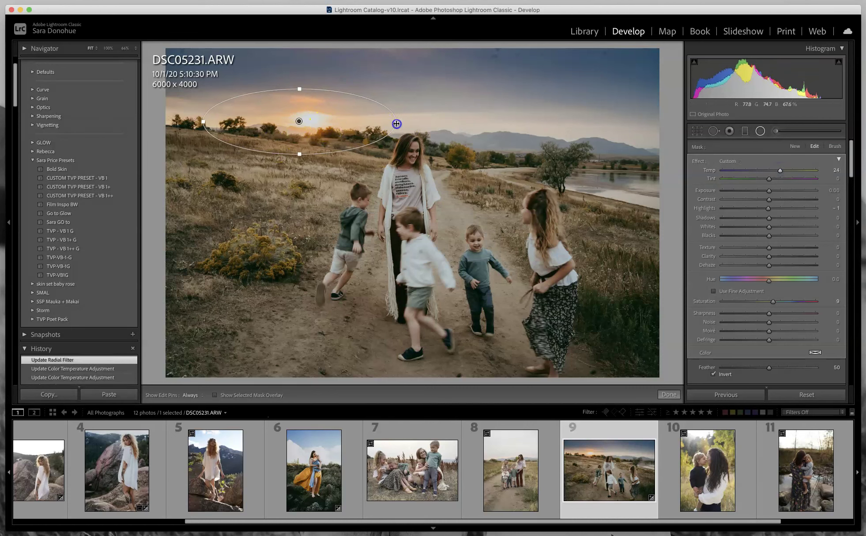
drag(393, 125, 315, 122)
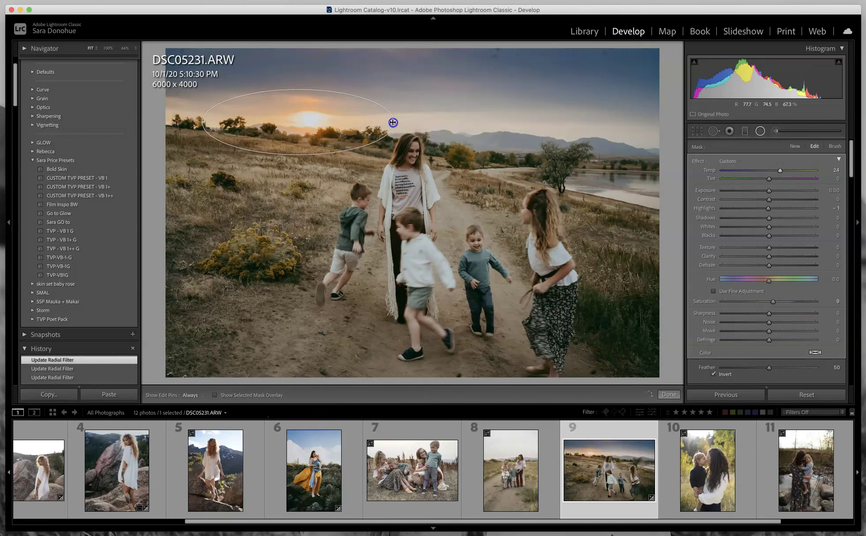
drag(300, 91, 300, 93)
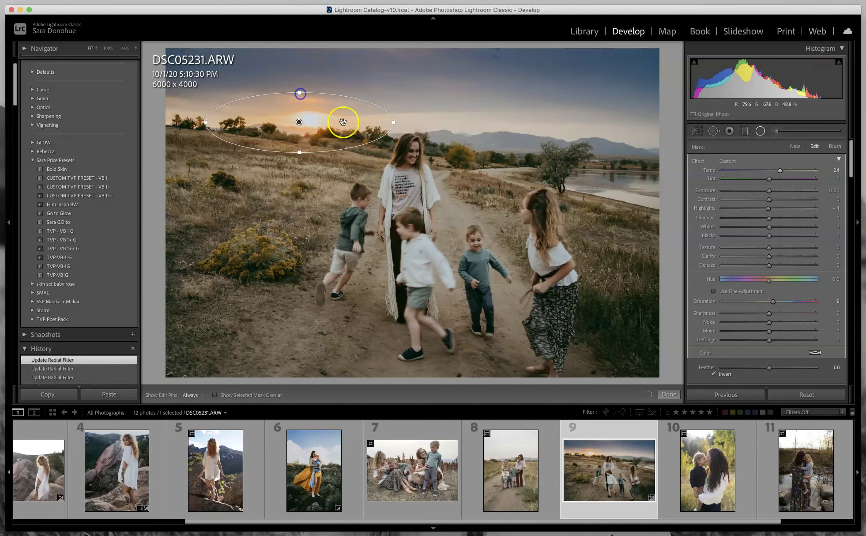
click(671, 393)
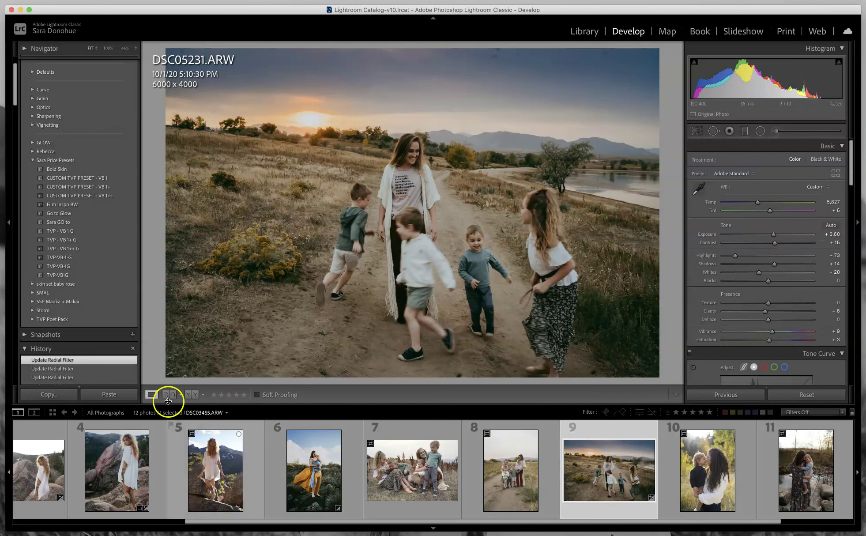
- Compare the edited photo with the original in side-by-side and split before/after views, and return to the single view
click(192, 395)
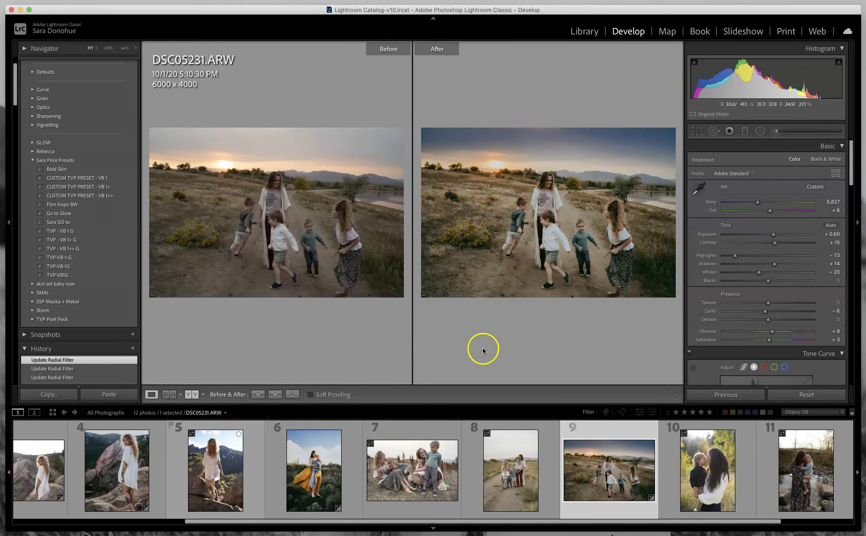
click(193, 396)
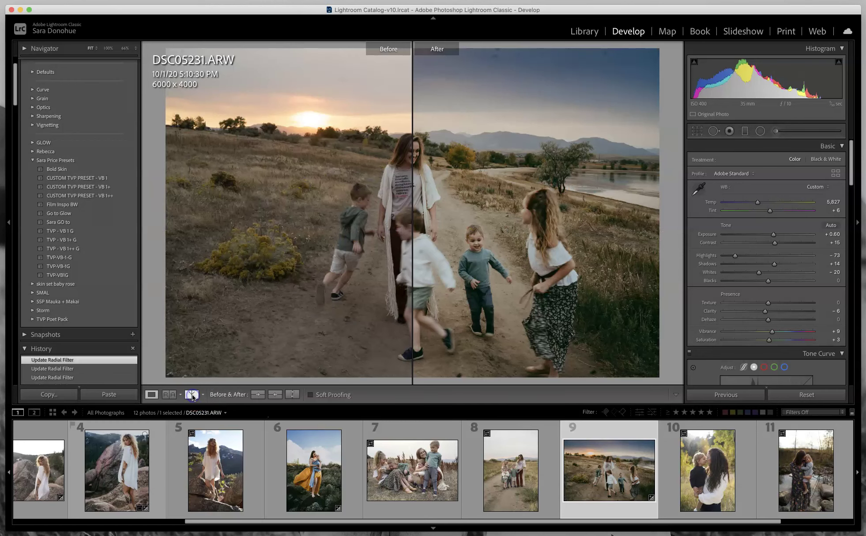
click(151, 395)
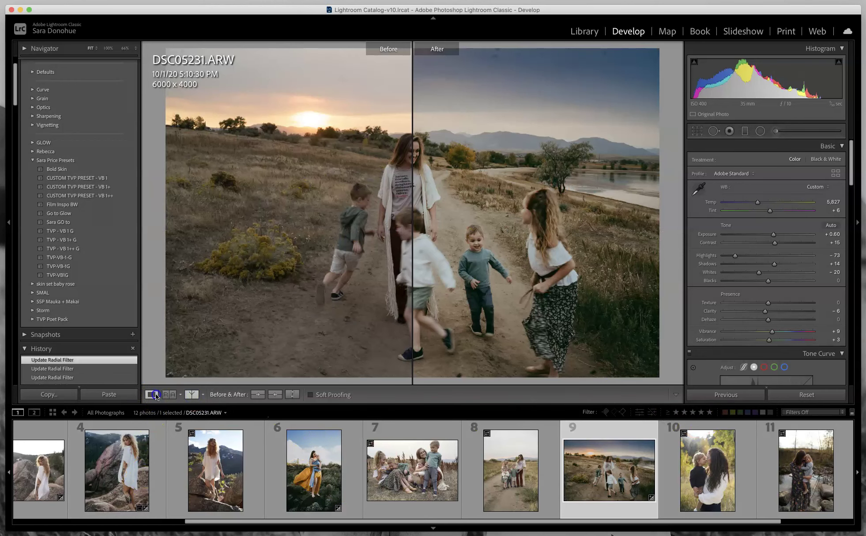
- Open DSC01157.ARW, apply the Go to Glow preset, and set Exposure +0.20, Saturation 0, Vibrance +11 and Temp 6,389
scroll(208, 469, up, 5)
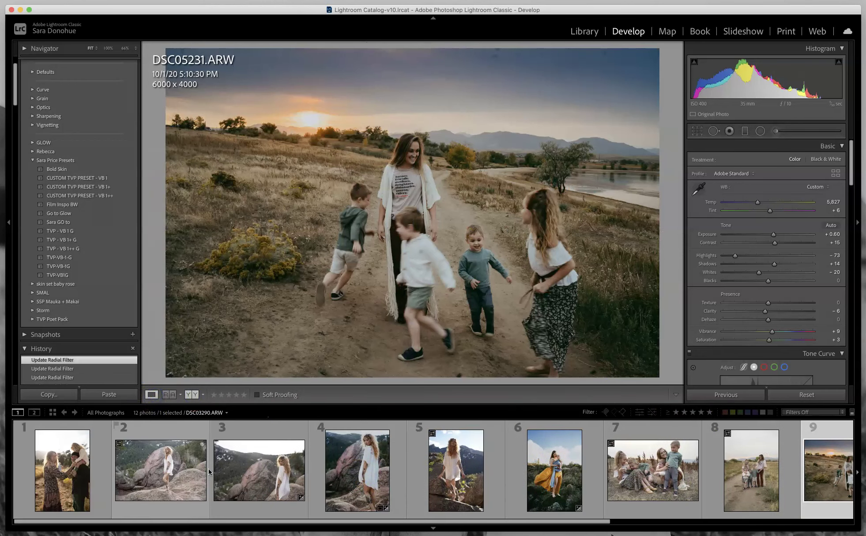
click(53, 464)
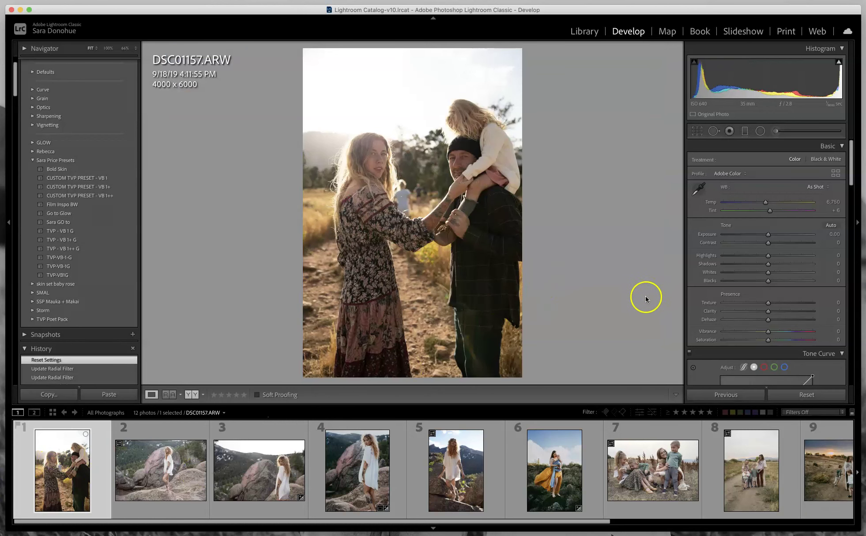
click(85, 213)
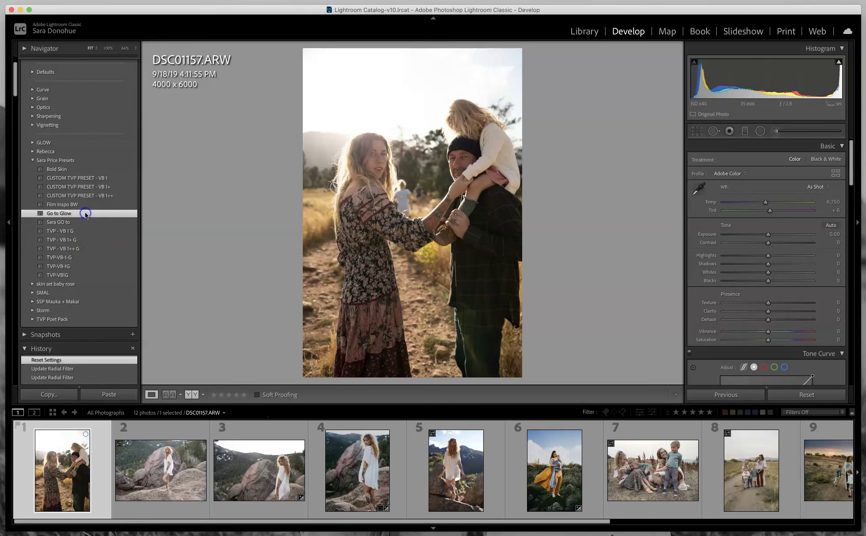
drag(767, 235, 768, 235)
click(769, 340)
drag(774, 332, 775, 332)
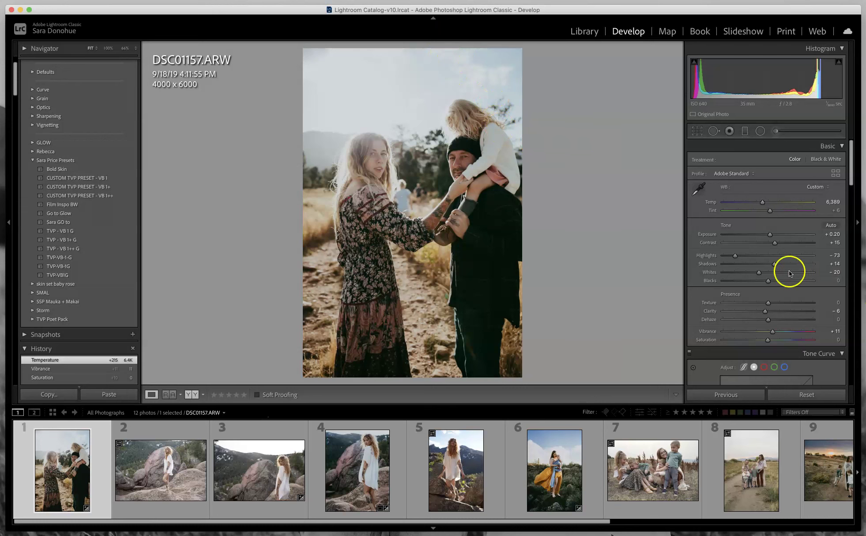
- Draw a graduated filter down over the sky and reset its Exposure, Highlights, Dehaze, Clarity and Temp to 0
drag(497, 83, 505, 205)
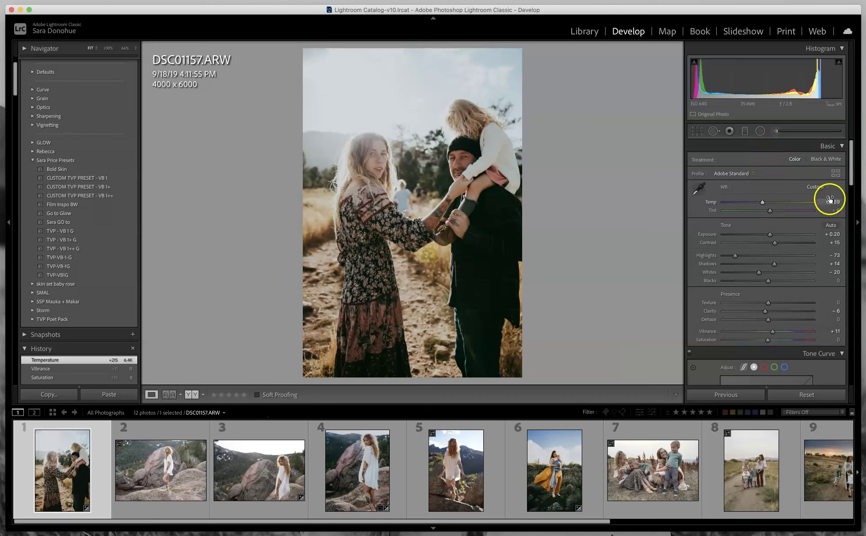
click(746, 131)
drag(411, 69, 417, 189)
double_click(761, 190)
double_click(762, 208)
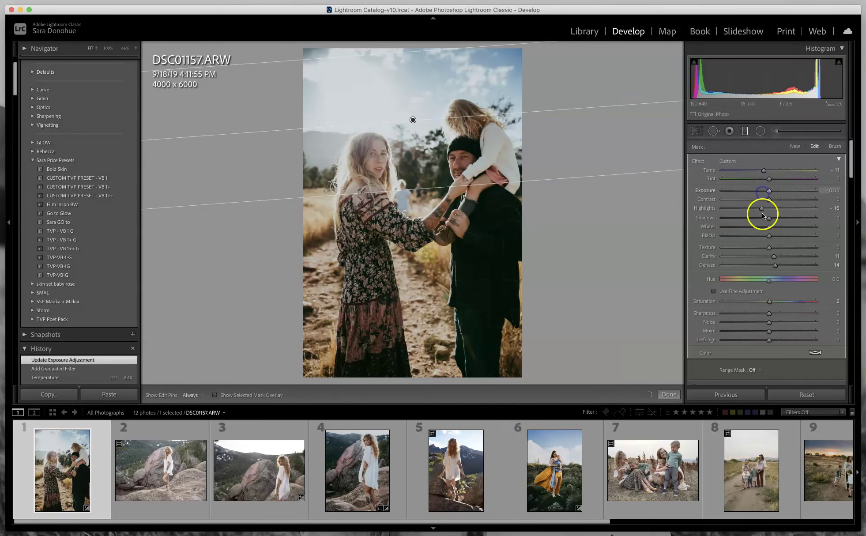
double_click(776, 264)
double_click(774, 256)
double_click(766, 171)
- Set the sky's graduated filter to Exposure −0.99, Highlights −18, Dehaze 14, Clarity 6 and Temp −10
click(794, 147)
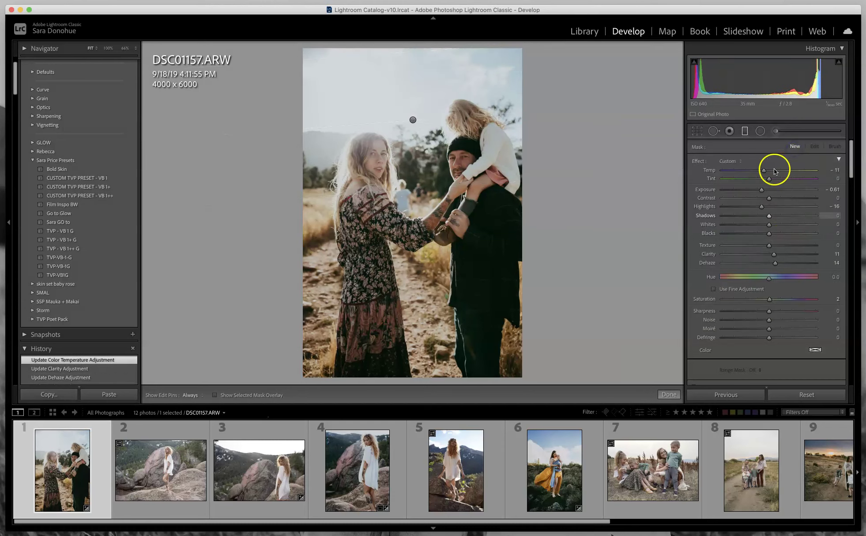
click(413, 120)
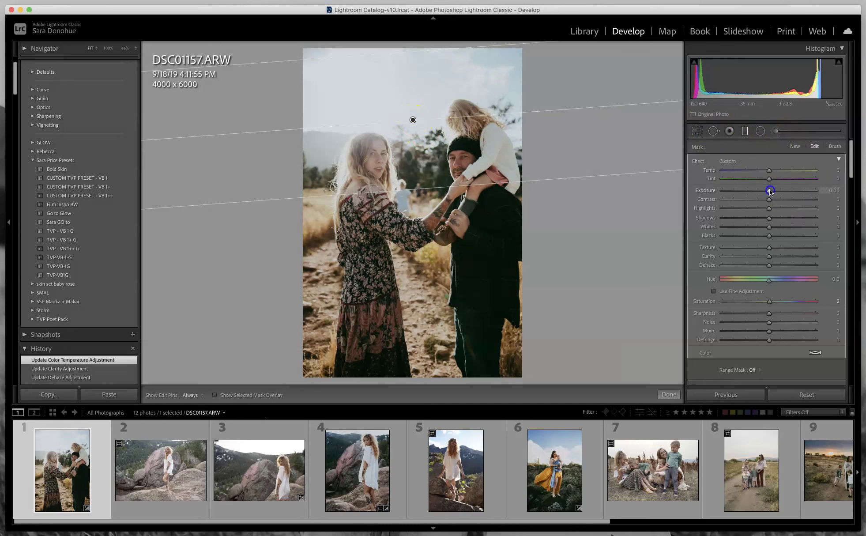
drag(768, 193, 763, 217)
mouse_move(769, 265)
mouse_down()
mouse_move(780, 267)
mouse_move(772, 258)
mouse_up()
drag(769, 170, 765, 174)
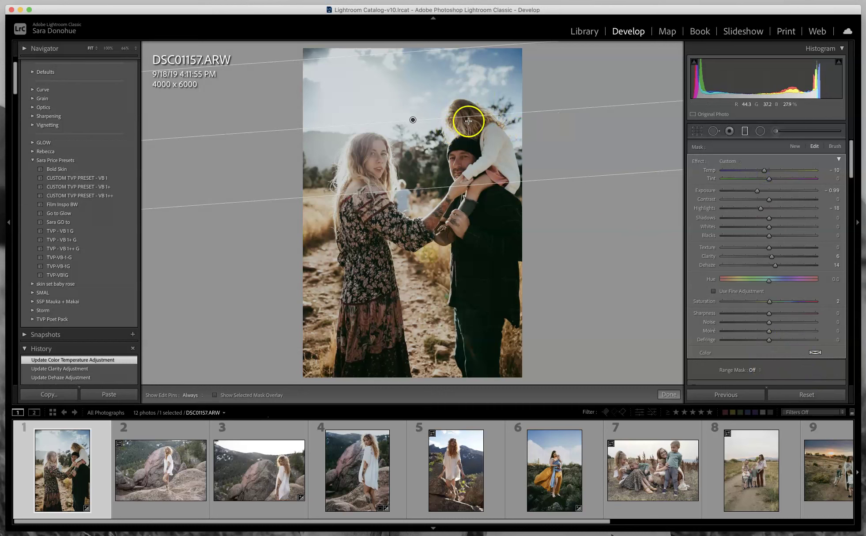
- Check the graduated filter's mask overlay, and limit the filter with a Color range mask sampled from an area of the sky
click(272, 395)
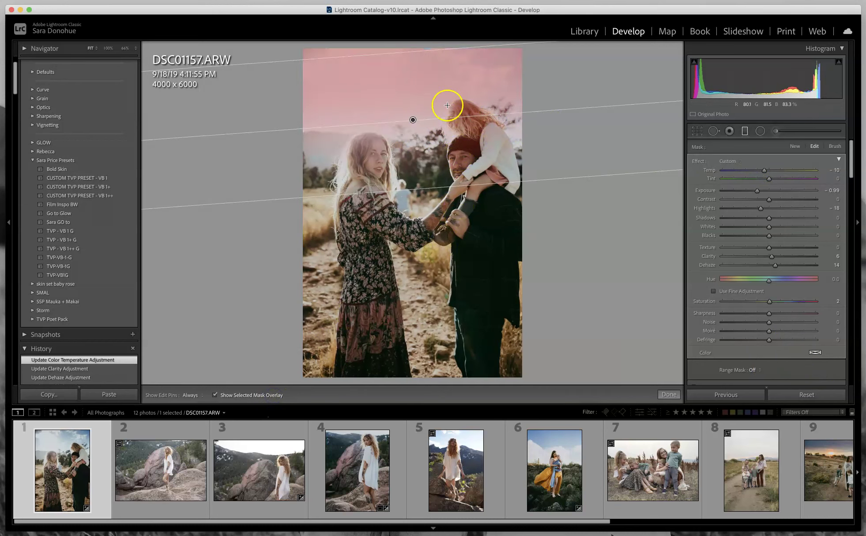
click(266, 397)
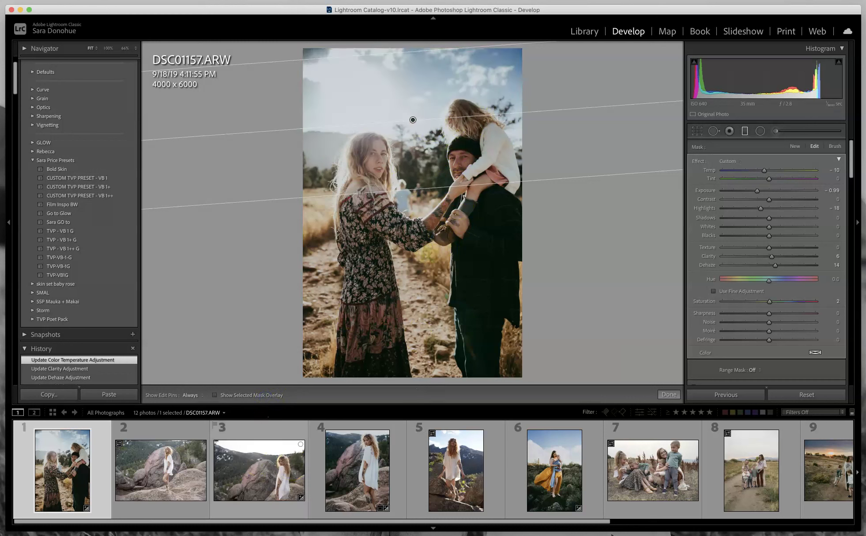
click(753, 370)
click(761, 377)
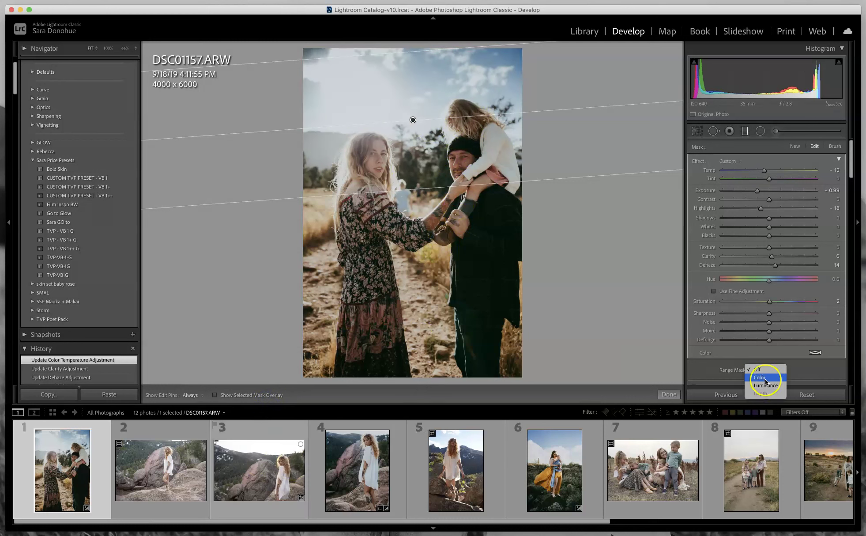
click(704, 371)
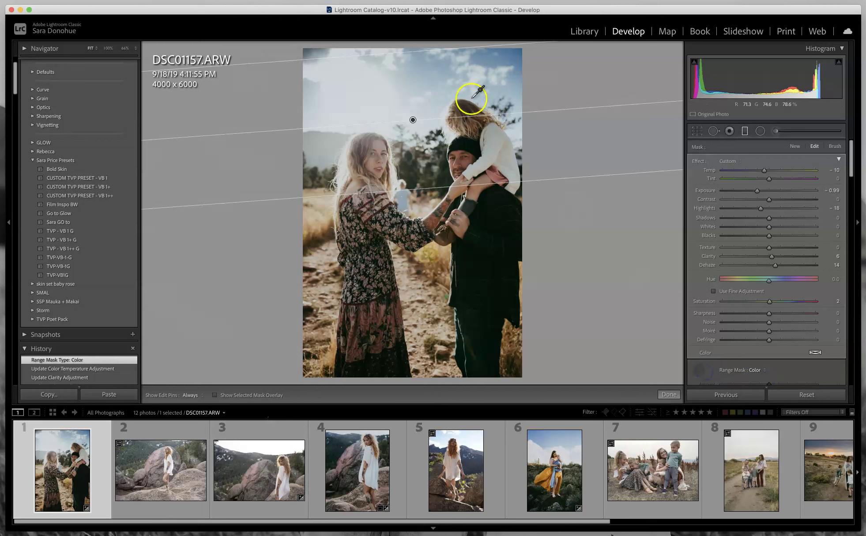
drag(419, 87, 430, 113)
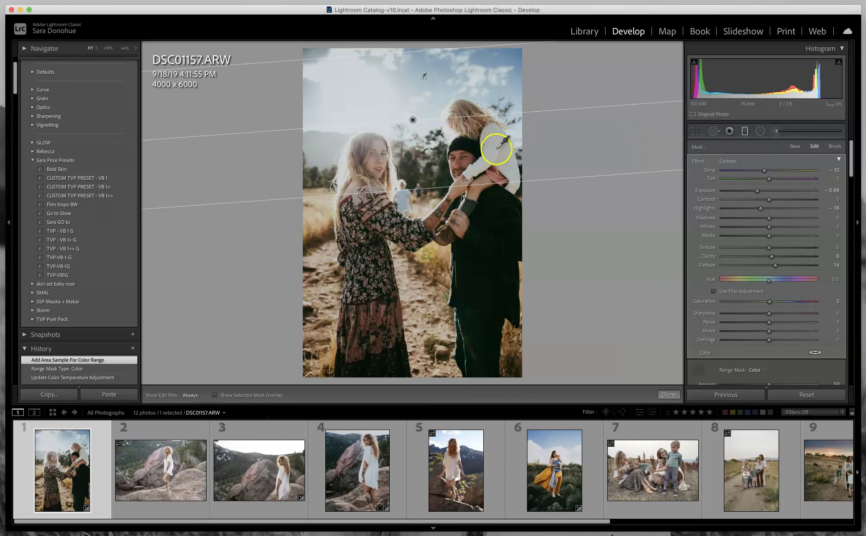
- Erase the graduated filter from the child's and the woman's hair with a size 5.0 brush, and finish editing the filter
click(839, 147)
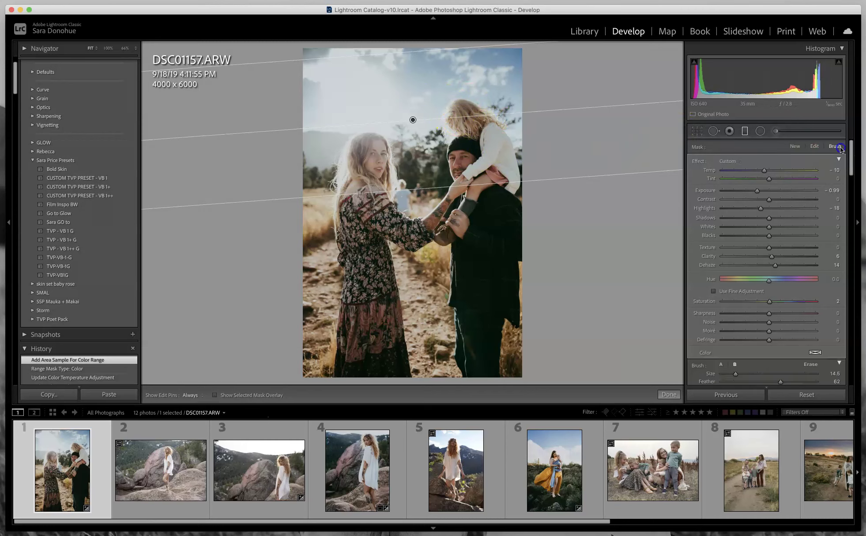
click(812, 365)
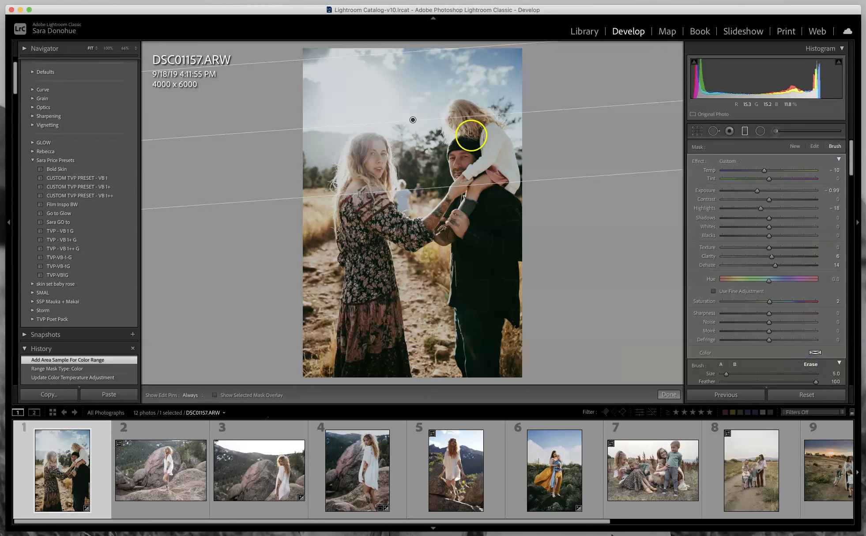
key(h)
mouse_move(467, 110)
mouse_down()
mouse_move(430, 143)
mouse_move(457, 112)
mouse_up()
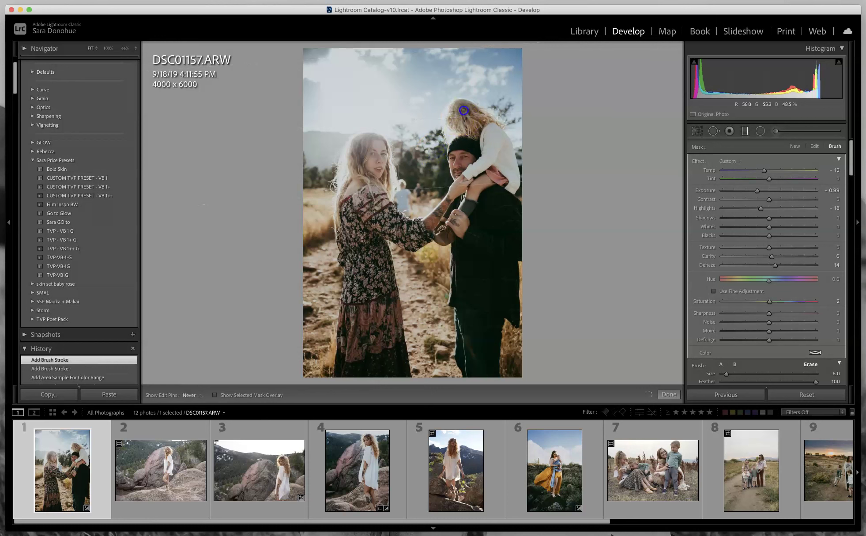
drag(360, 147, 367, 139)
key(h)
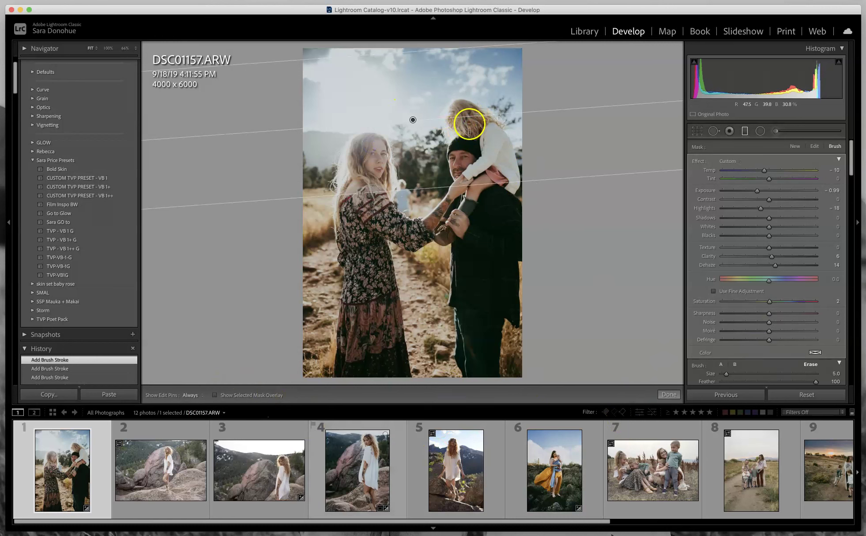
click(662, 393)
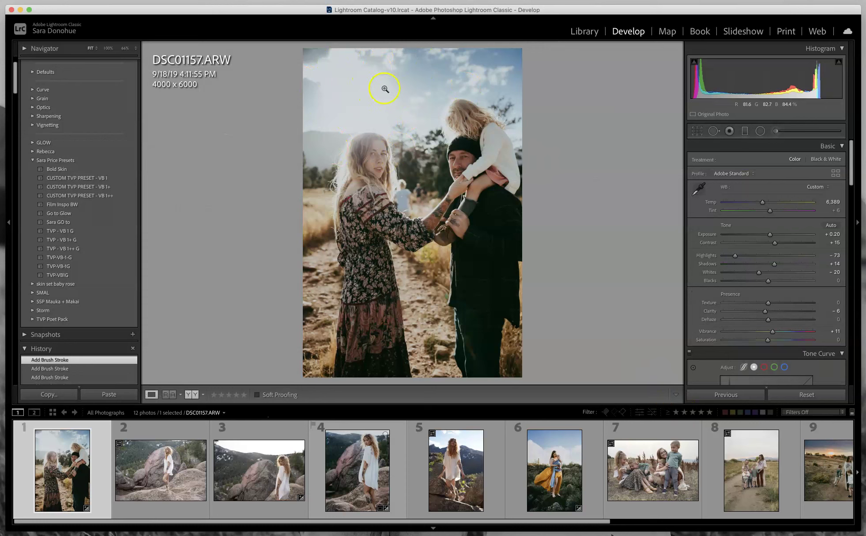
- Crop the photo slightly tighter from its upper-left corner to 3806 x 5709, keeping the original aspect ratio
click(698, 130)
drag(305, 50, 312, 55)
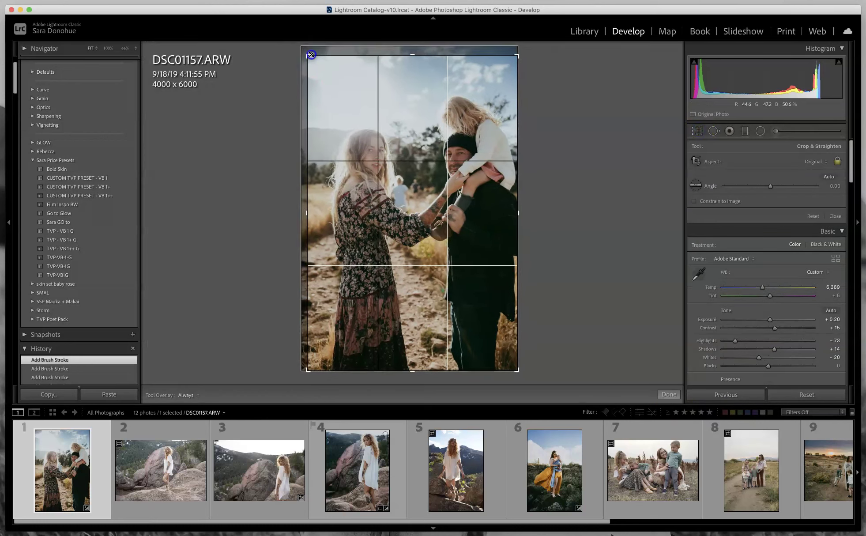
click(669, 394)
- Draw a large radial filter over the photo's upper-left sky and reset its Temp, Exposure, Highlights, Clarity and Dehaze to 0
click(760, 131)
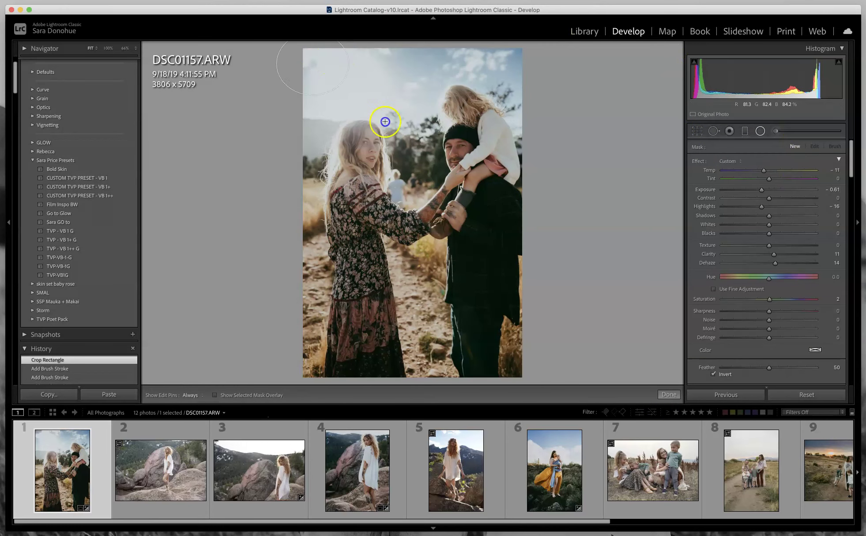
drag(385, 121, 421, 146)
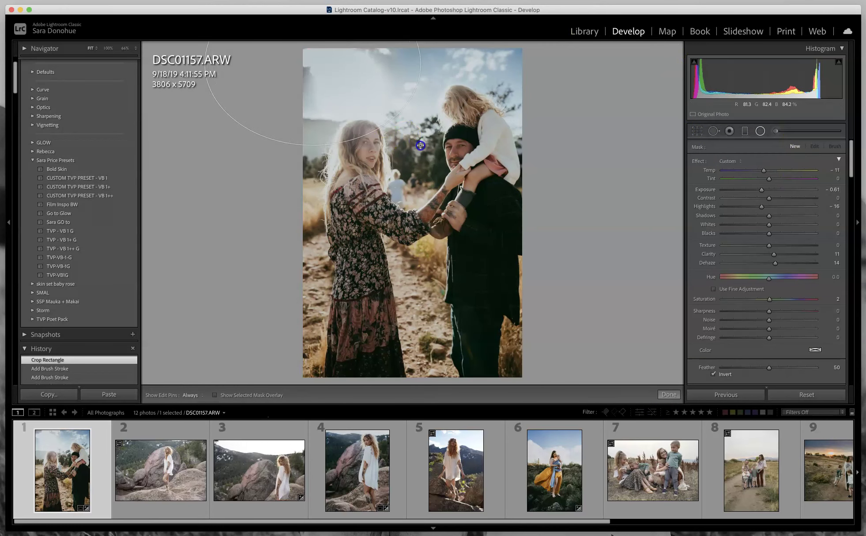
double_click(763, 169)
double_click(775, 261)
- Warm the radial filter with Temp 61 and Saturation 35, move it slightly lower in the sky, and finish editing it
drag(770, 170, 796, 178)
drag(339, 86, 338, 94)
drag(769, 301, 784, 304)
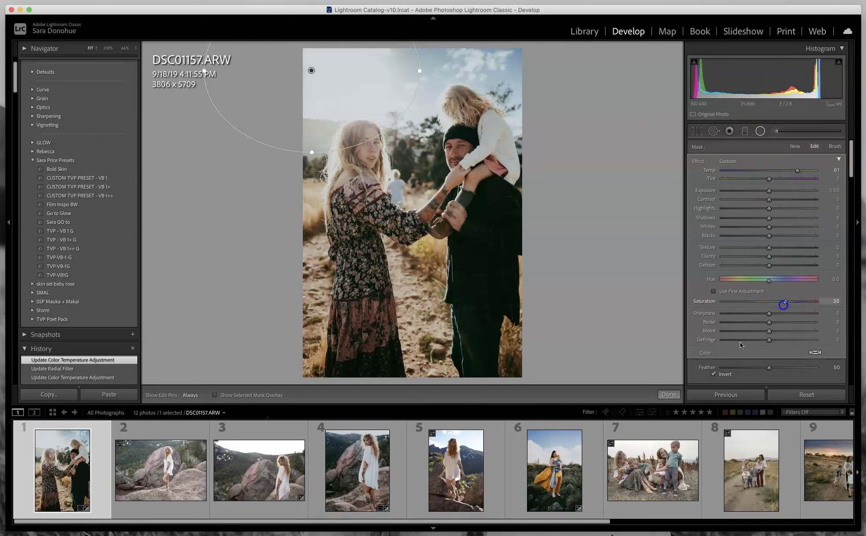
click(669, 394)
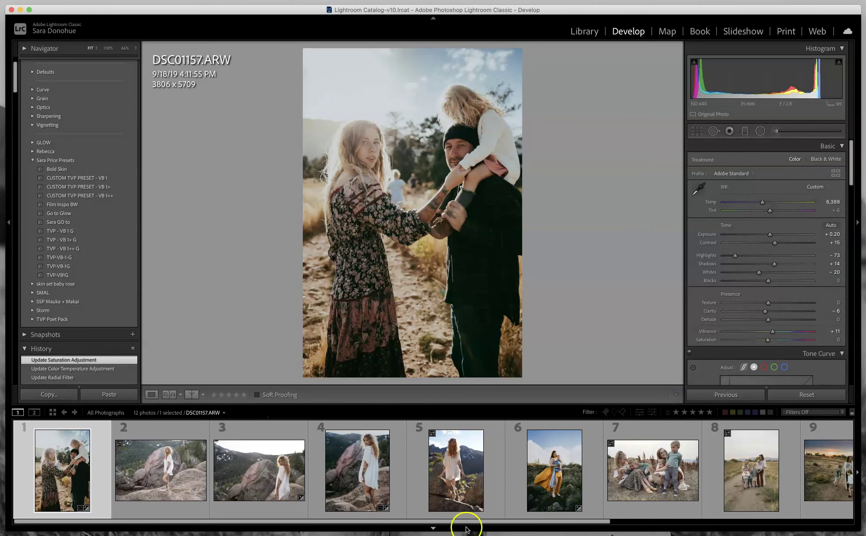
- Compare the edited couple-and-child photo with its original in a split before/after view
click(190, 394)
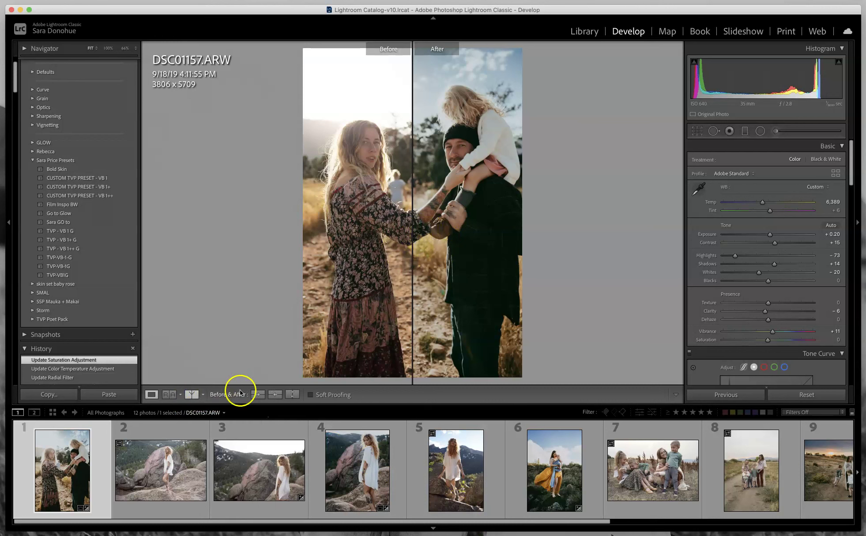
- Compare the couple-and-child photo with its original in a stacked before/after view, and return to the single-photo view
click(193, 396)
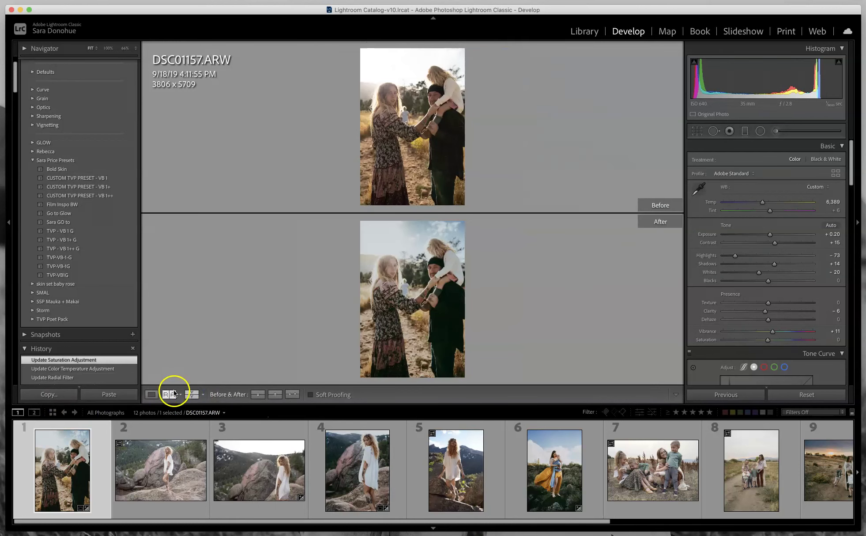
click(152, 395)
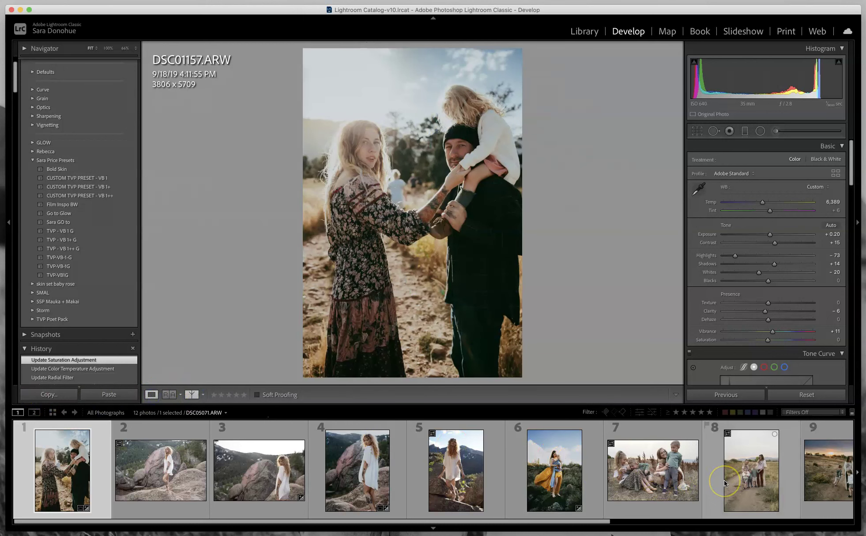
- Open DSC06002.ARW, the photo of the woman holding a toddler, and apply the Go to Glow preset
scroll(724, 479, down, 3)
scroll(725, 480, down, 3)
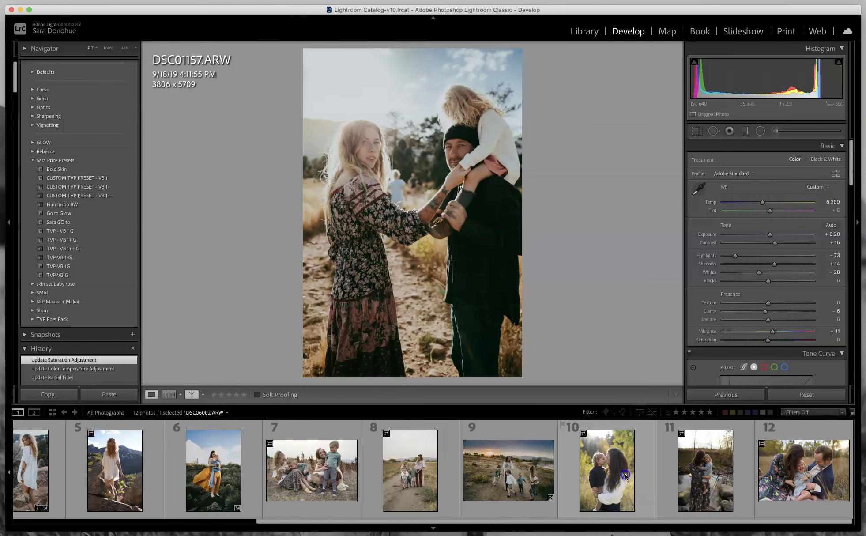
click(625, 473)
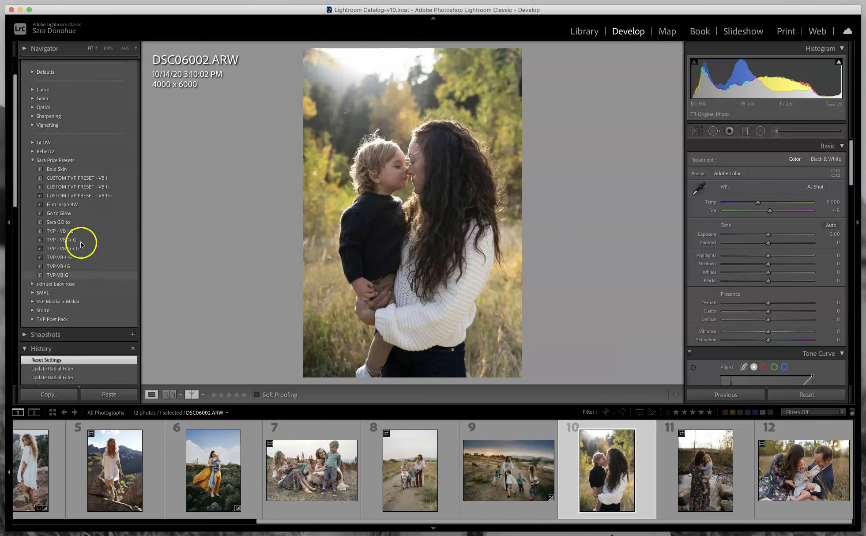
click(79, 216)
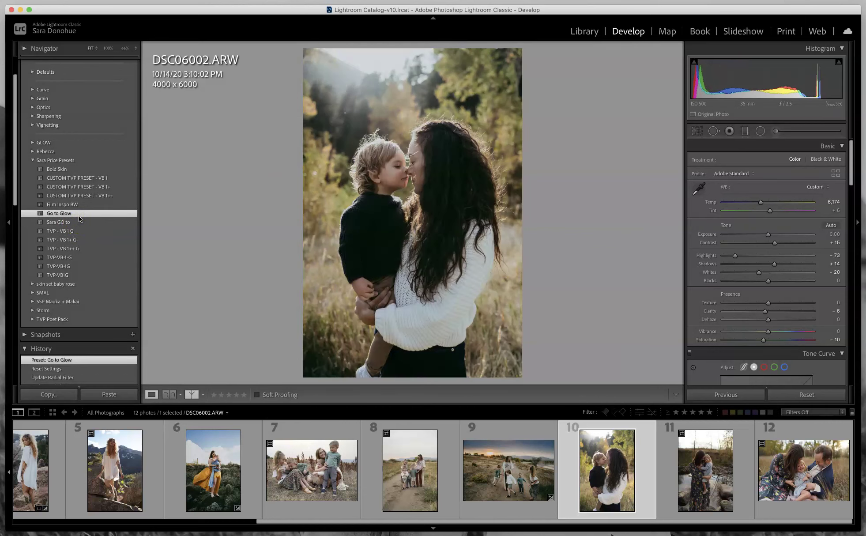
- Set the woman-and-toddler photo's Exposure to +0.25, Saturation to -5 and Vibrance to +34
click(769, 233)
drag(769, 233, 771, 234)
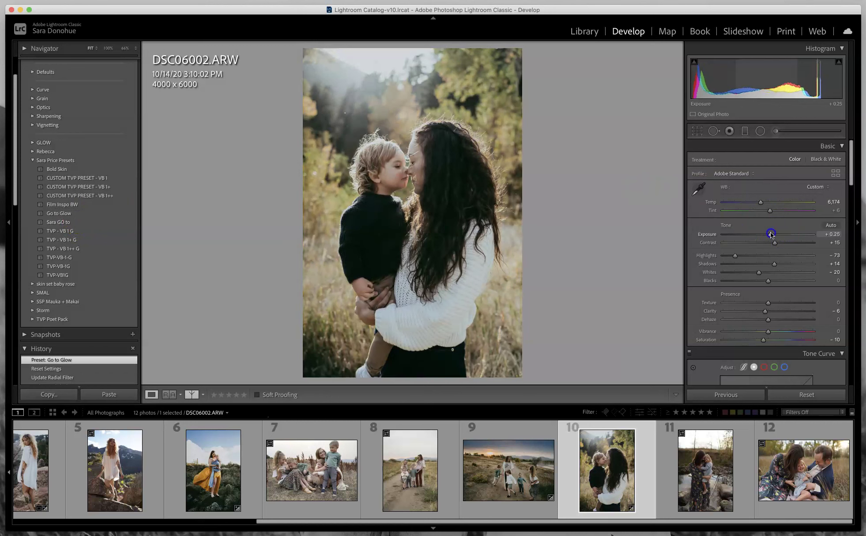
drag(764, 339, 773, 332)
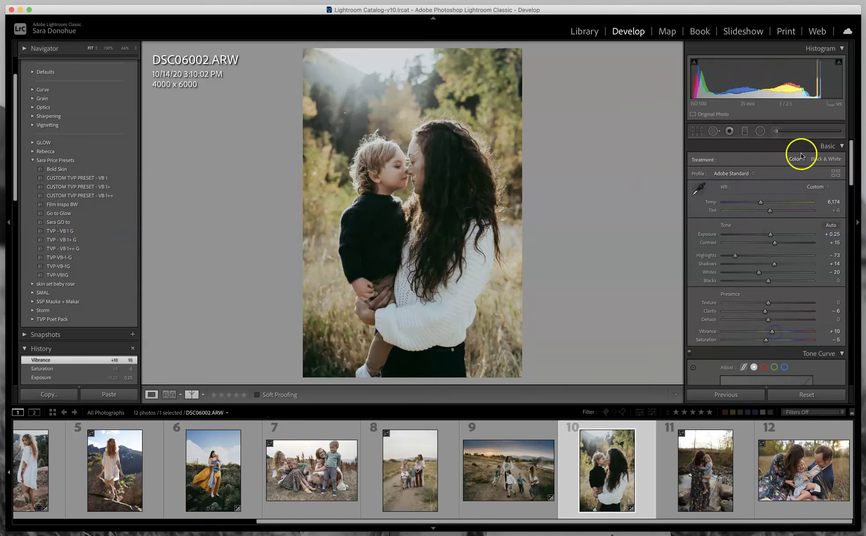
drag(772, 332, 783, 333)
- Reset the adjustment brush's Temp, Exposure, Highlights, Dehaze, Clarity and Saturation to 0
click(777, 131)
click(763, 190)
double_click(764, 171)
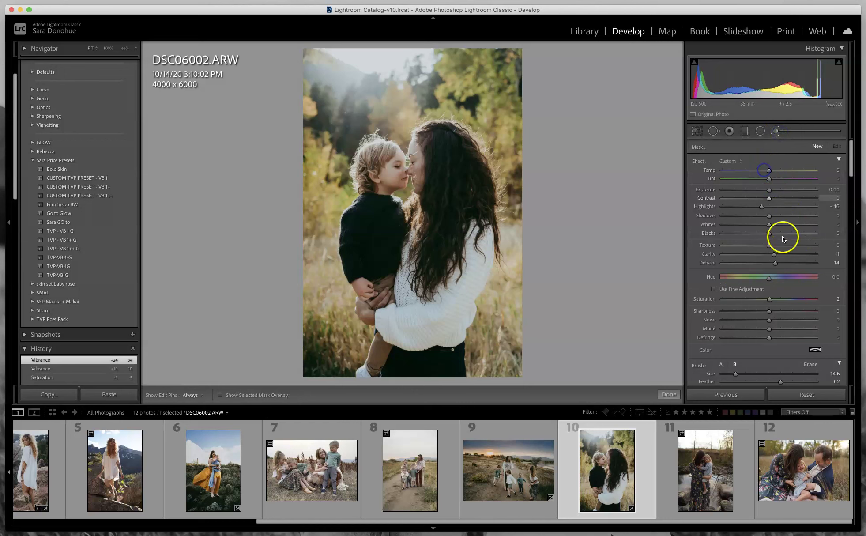
double_click(761, 206)
double_click(775, 263)
double_click(774, 254)
click(771, 301)
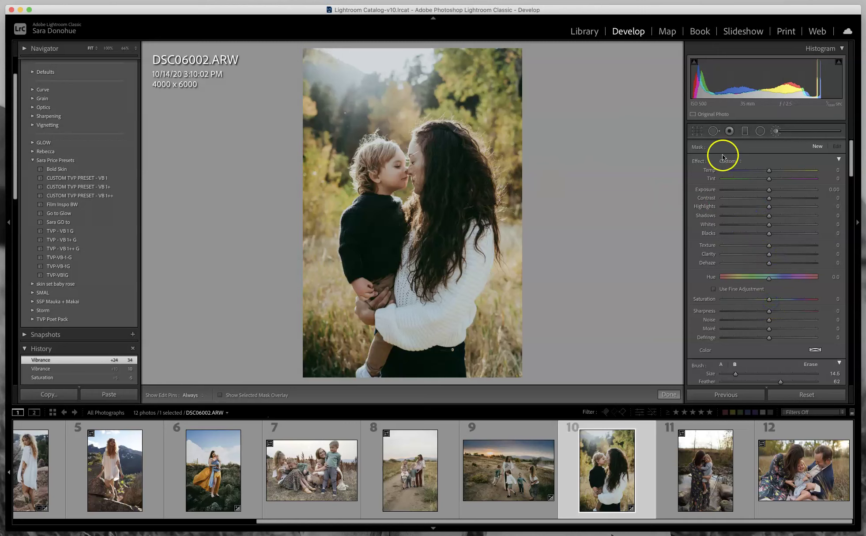
- Draw a large radial filter over the photo's upper-left sun glow and set its Temp to 75, Highlights to -10 and Dehaze to 7
click(761, 132)
drag(307, 70, 462, 145)
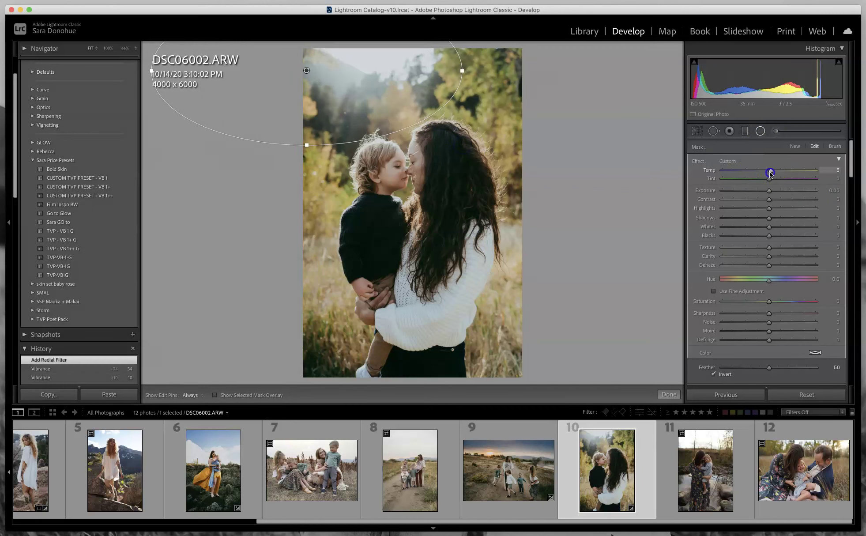
drag(770, 190, 769, 210)
click(771, 266)
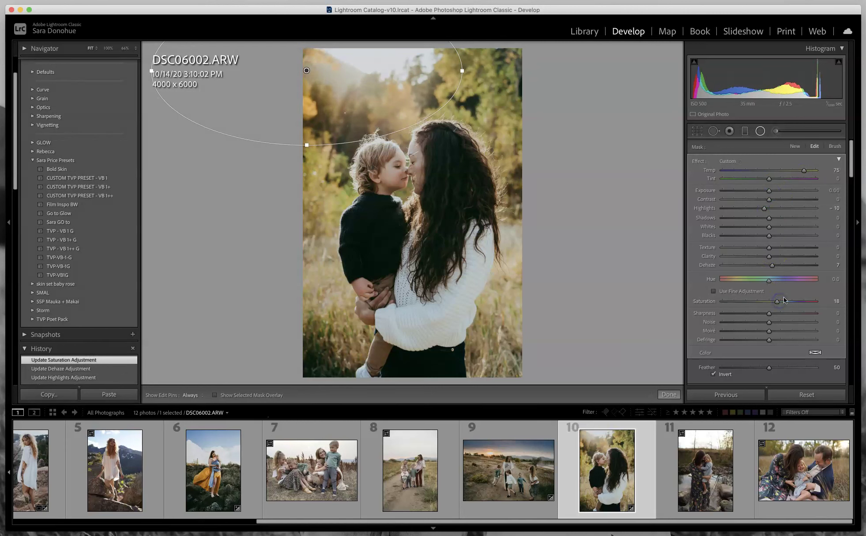
- Set the radial filter's Saturation to 10, shift it slightly down and outward past the photo's left edge, and finish editing it
drag(774, 304, 772, 304)
click(804, 170)
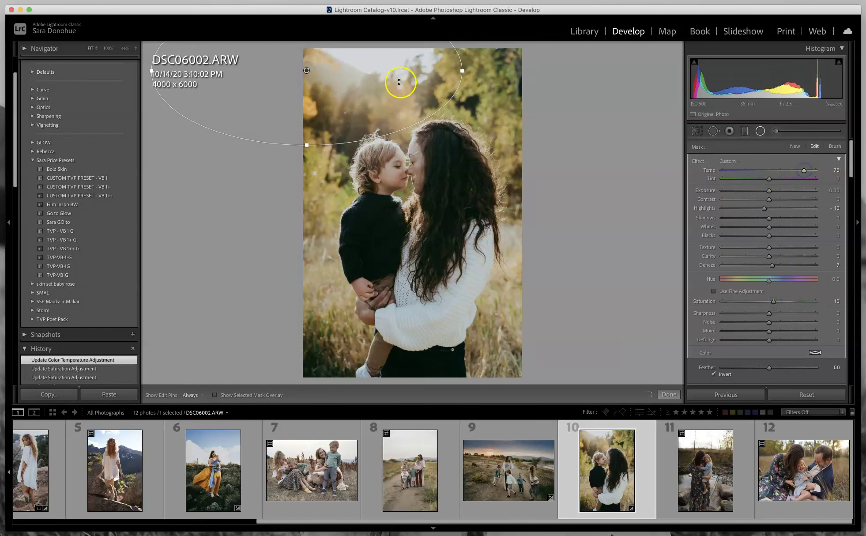
drag(385, 99, 385, 95)
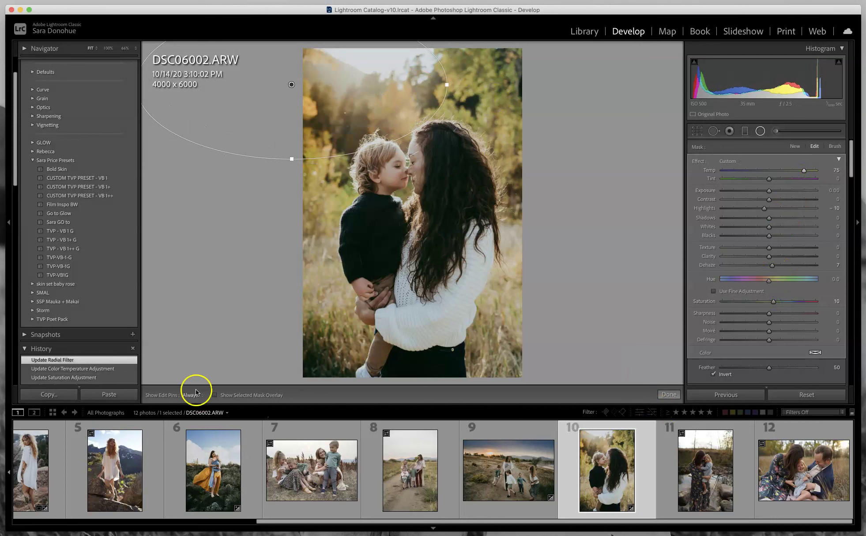
click(669, 395)
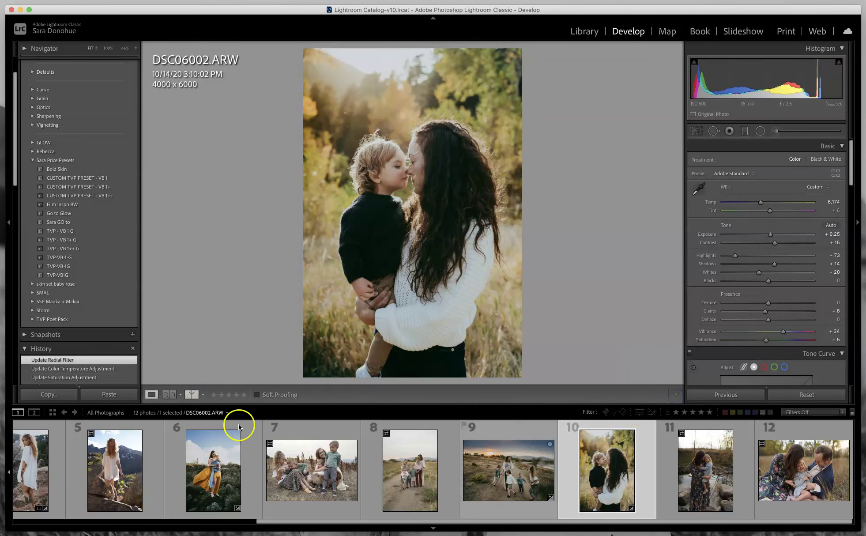
- Compare the edited woman-and-toddler photo with its original in a stacked before/after view, and return to the single-photo view
click(192, 394)
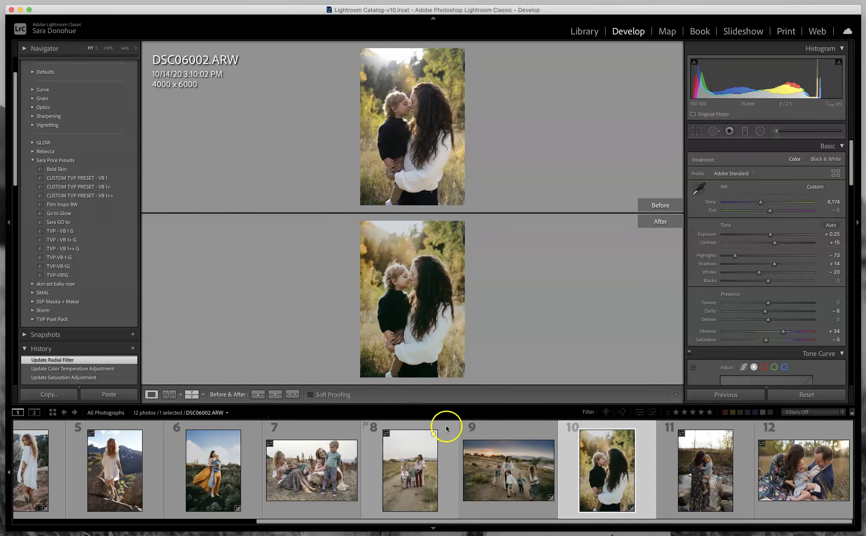
click(151, 394)
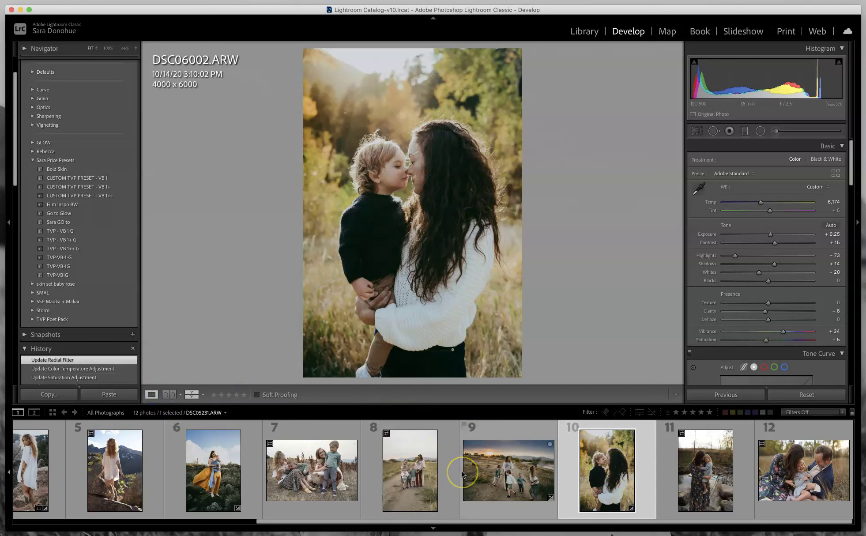
- Open DSC03455.ARW, the photo of the woman in a white dress stepping on rocks, and apply the Go to Glow preset
scroll(462, 474, up, 3)
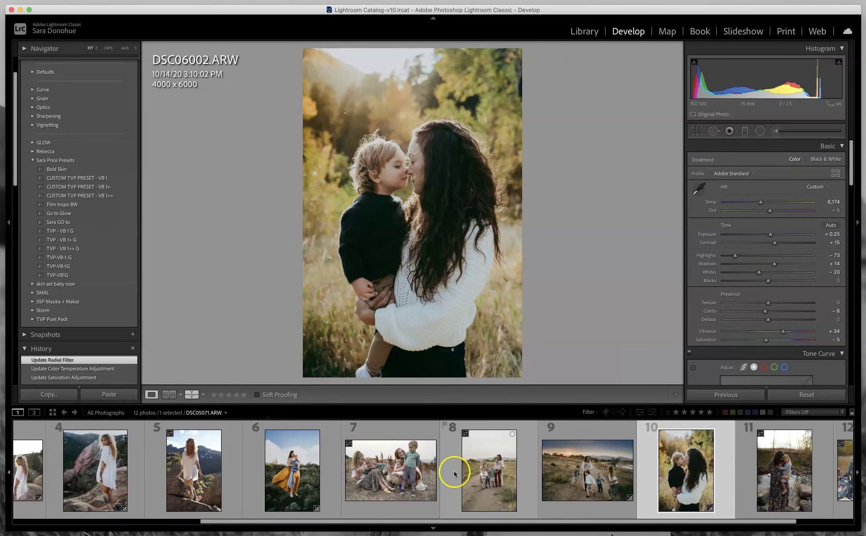
click(205, 461)
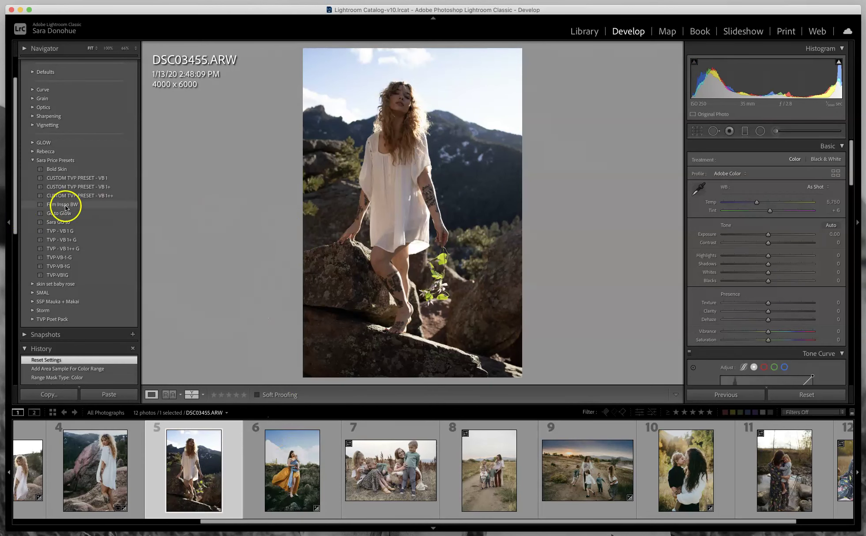
click(58, 214)
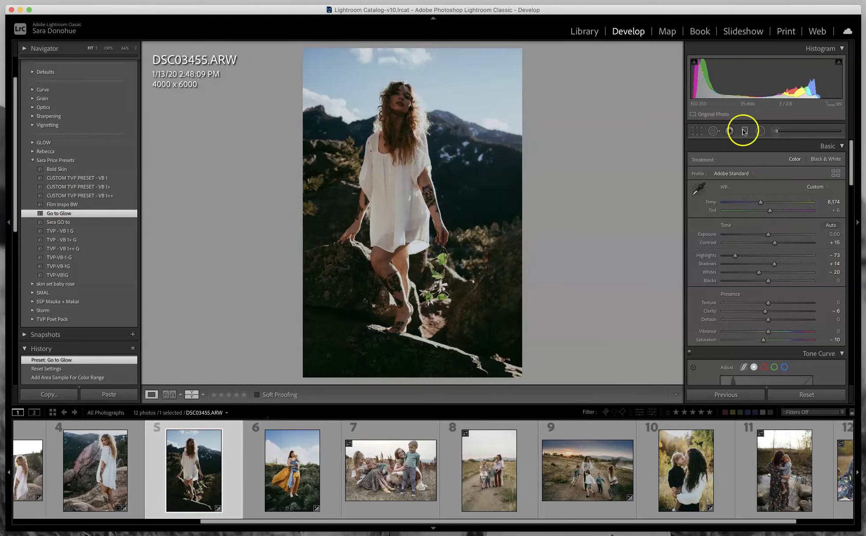
- Set the white-dress photo's Exposure to +0.95, Saturation to -3 and Vibrance to +9
drag(769, 234, 776, 233)
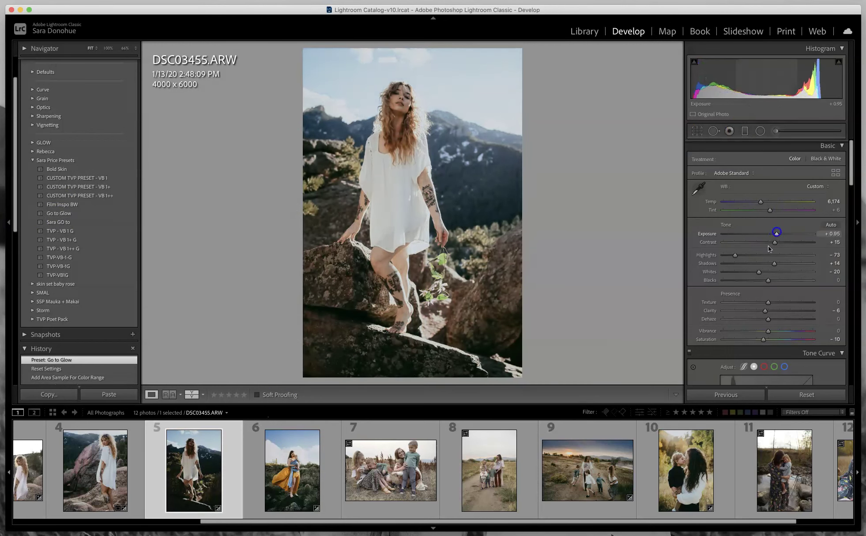
click(767, 341)
drag(765, 337, 776, 332)
- Configure the adjustment brush with Size 12.8, Exposure -0.55, Highlights -11, Saturation 13, Dehaze 9 and Temp -7
click(777, 131)
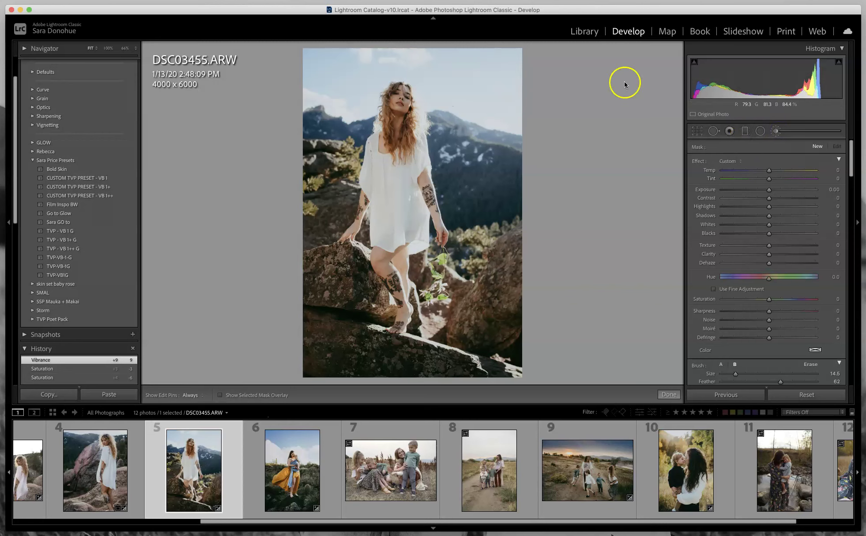
drag(737, 374, 734, 371)
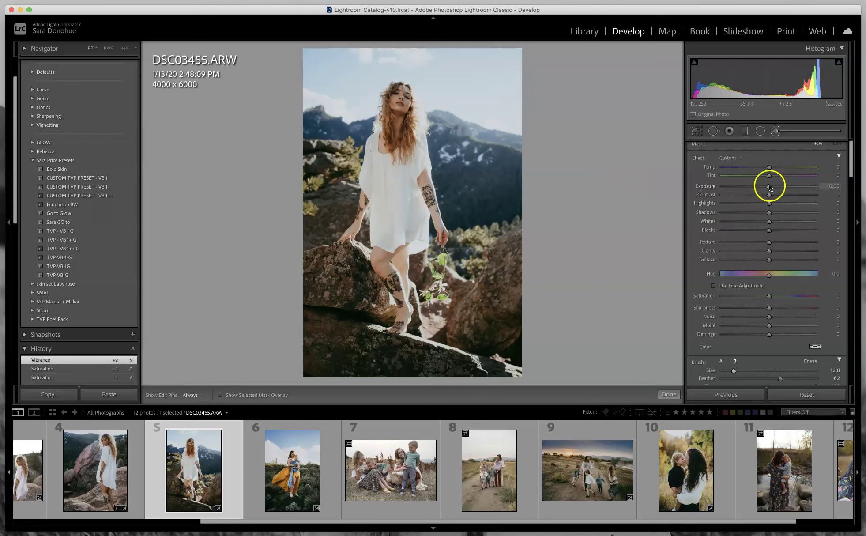
drag(764, 191, 763, 206)
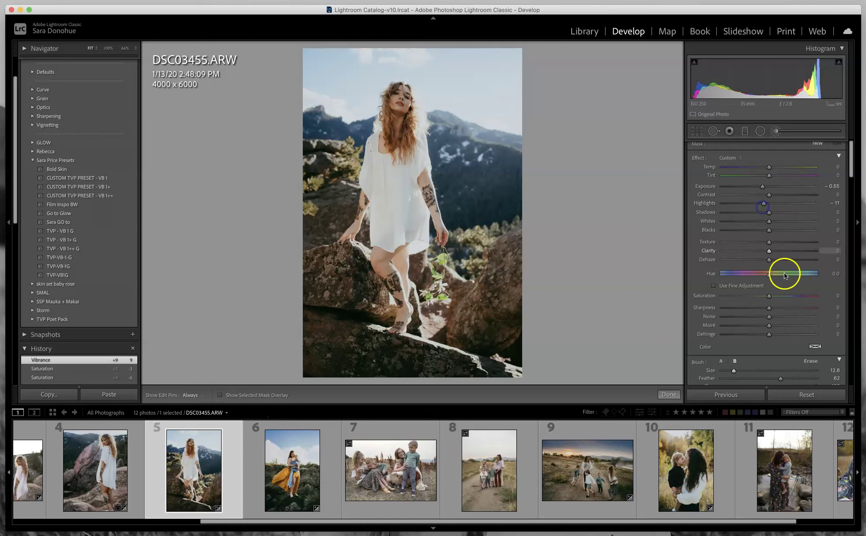
drag(776, 296, 775, 296)
drag(769, 259, 774, 259)
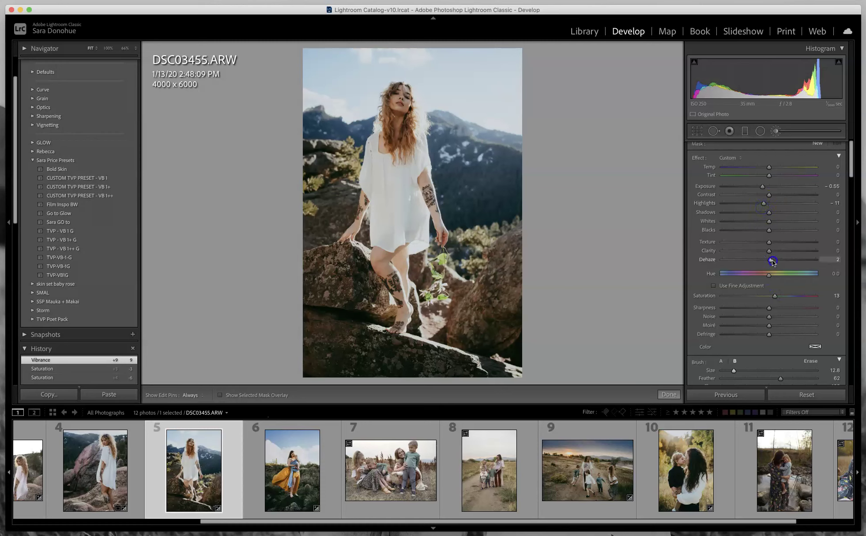
drag(769, 167, 768, 168)
- Brush the adjustment over the sky, limit it with a Color range mask sampled from the blue sky, and finish the brush edit
key(h)
mouse_move(514, 75)
mouse_down()
mouse_move(458, 64)
mouse_move(543, 58)
mouse_move(458, 79)
mouse_move(506, 101)
mouse_move(491, 106)
mouse_move(443, 81)
mouse_move(437, 89)
mouse_move(426, 50)
mouse_move(340, 101)
mouse_move(348, 83)
mouse_move(320, 64)
mouse_move(387, 52)
mouse_move(516, 83)
mouse_move(453, 52)
mouse_move(350, 48)
mouse_move(536, 109)
mouse_up()
scroll(780, 338, down, 2)
scroll(779, 339, down, 2)
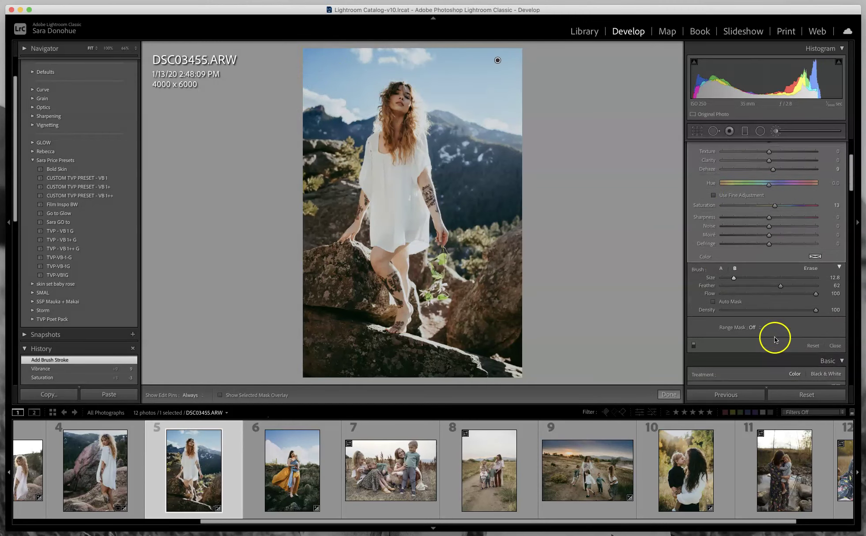
click(754, 328)
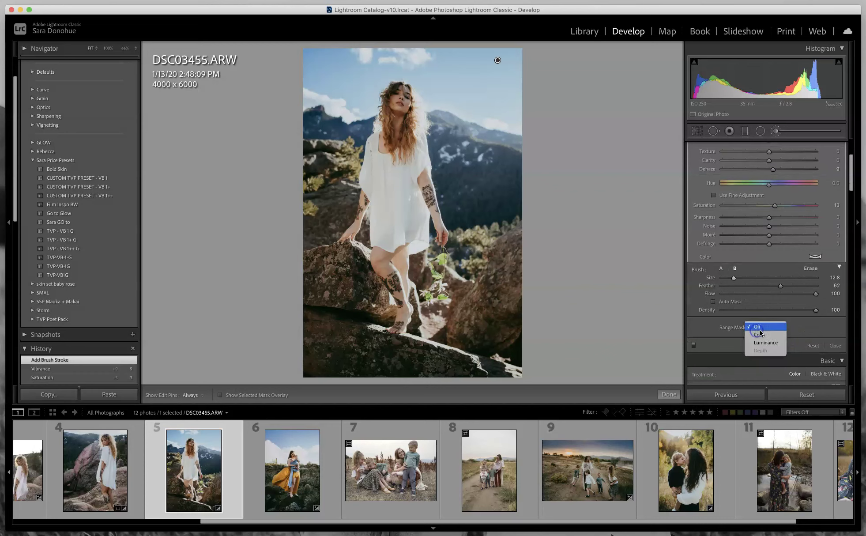
click(782, 336)
drag(453, 49, 476, 111)
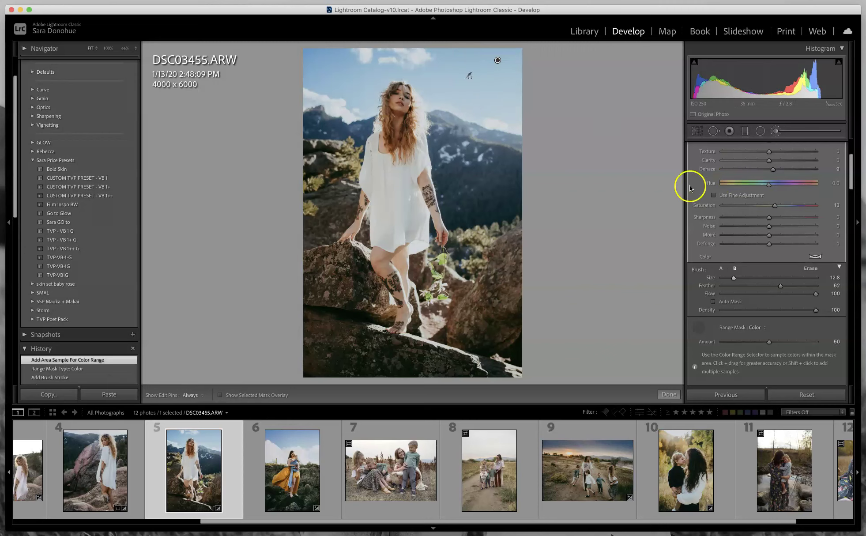
click(670, 395)
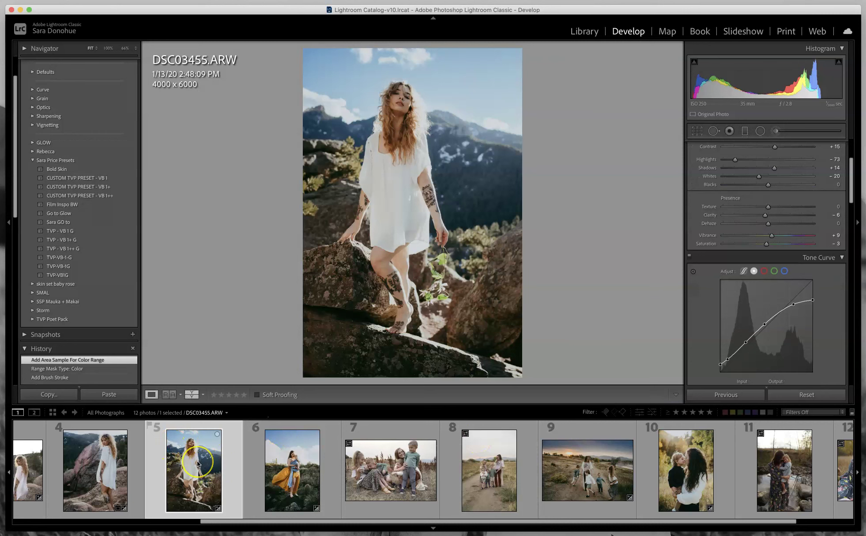
- Open DSC03295.ARW, the landscape photo of the woman beside the boulder, and examine its bright white sky up close
scroll(198, 464, up, 5)
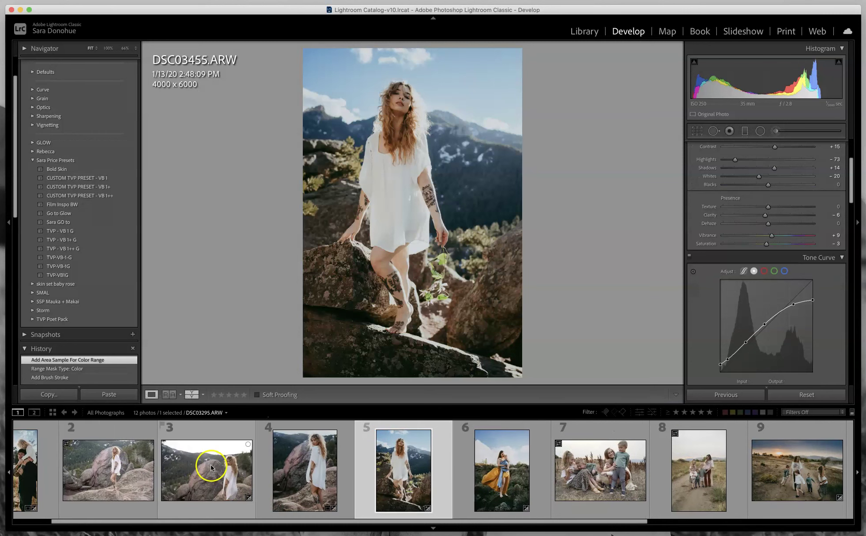
click(211, 465)
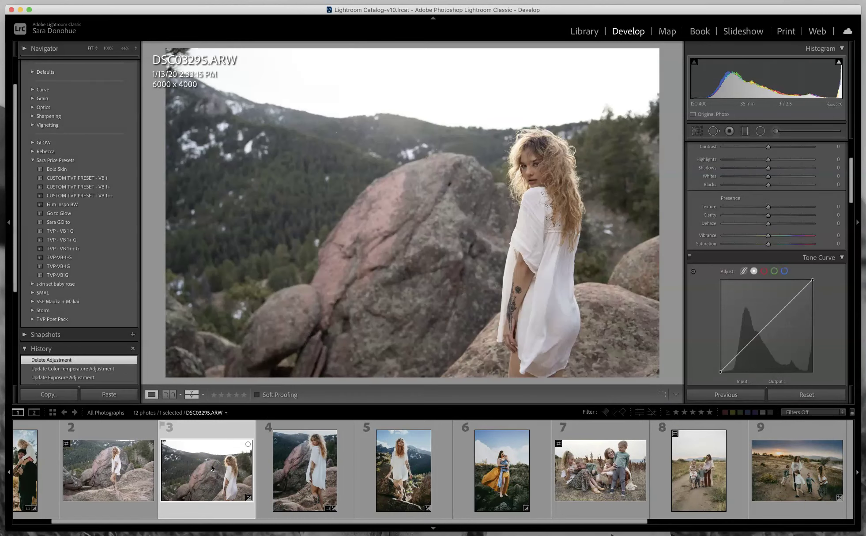
click(530, 78)
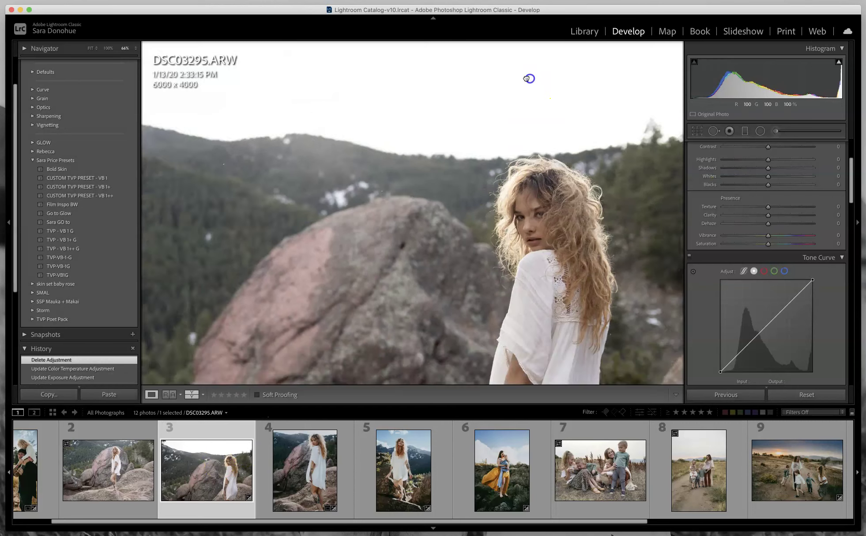
click(527, 79)
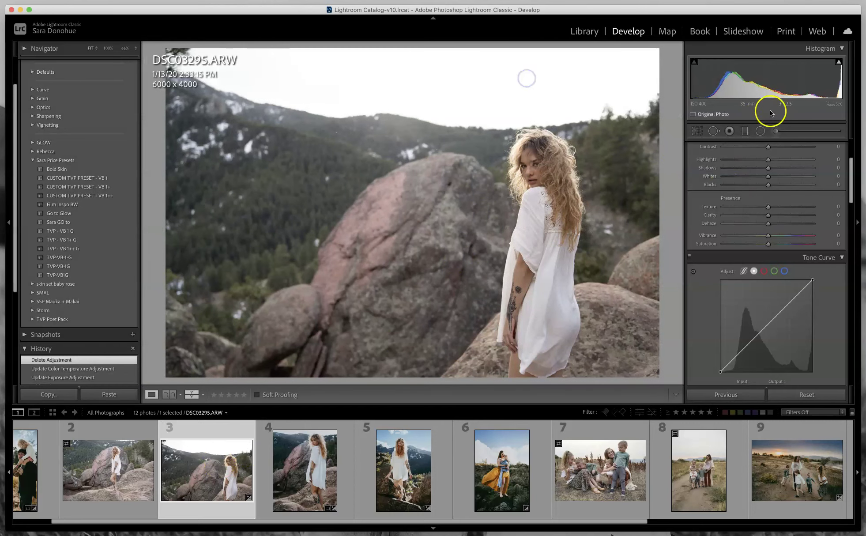
- Try darkening the white sky with a graduated filter at Exposure -2.61, reset the photo's settings, and close the filter
click(744, 131)
drag(482, 50, 481, 143)
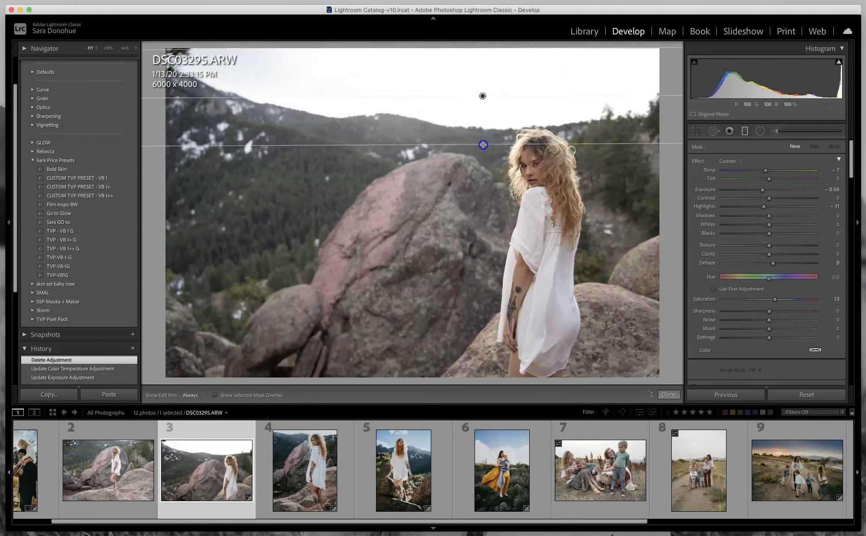
drag(764, 191, 737, 202)
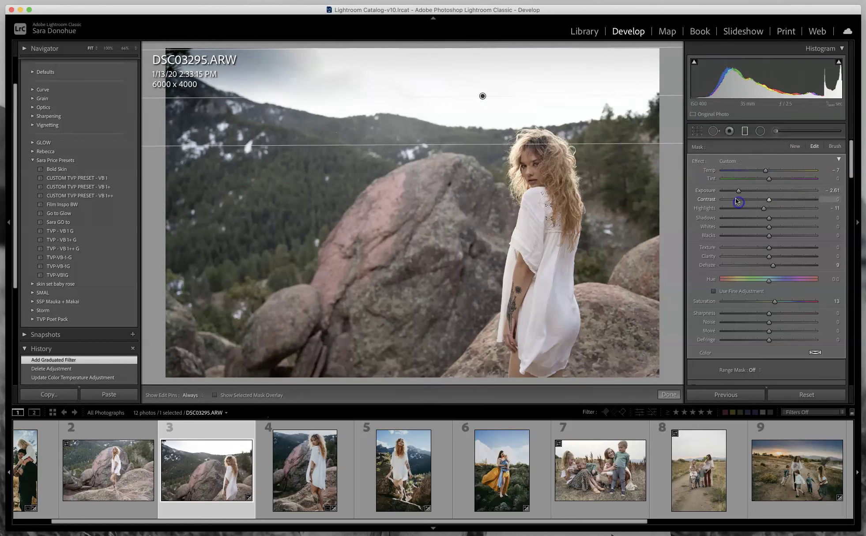
click(806, 394)
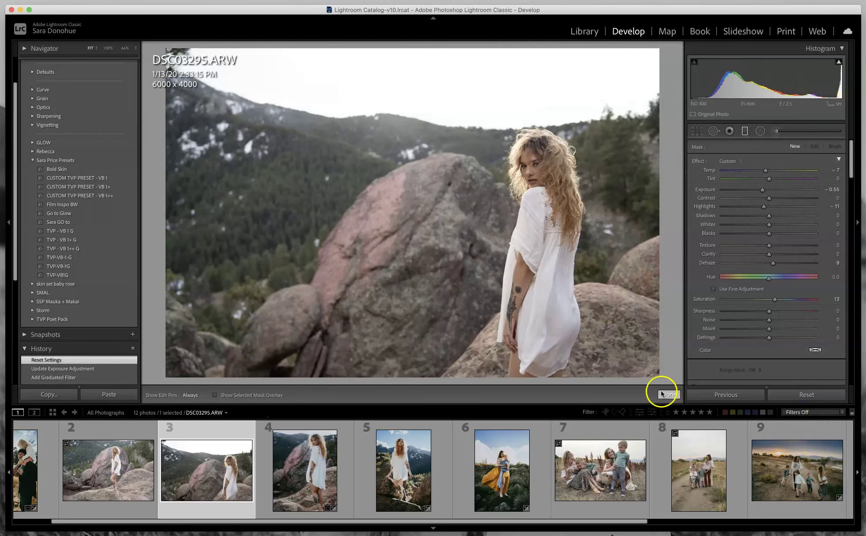
click(670, 395)
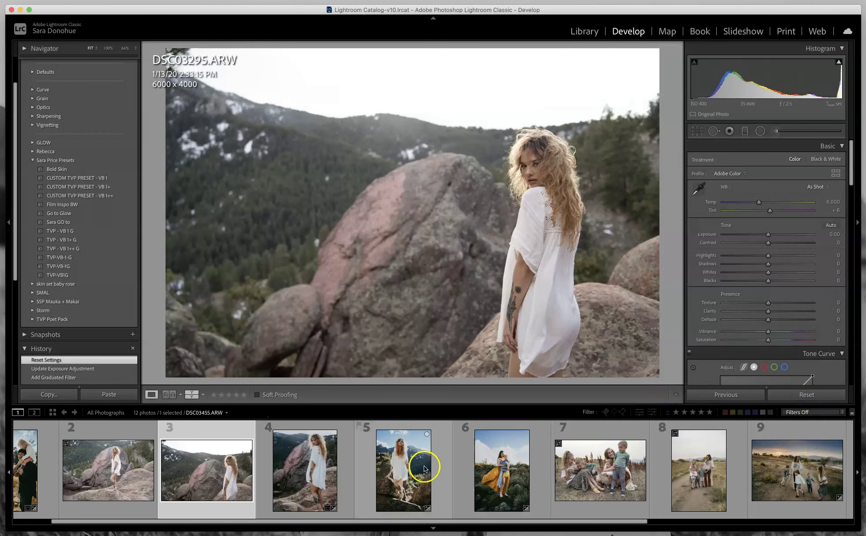